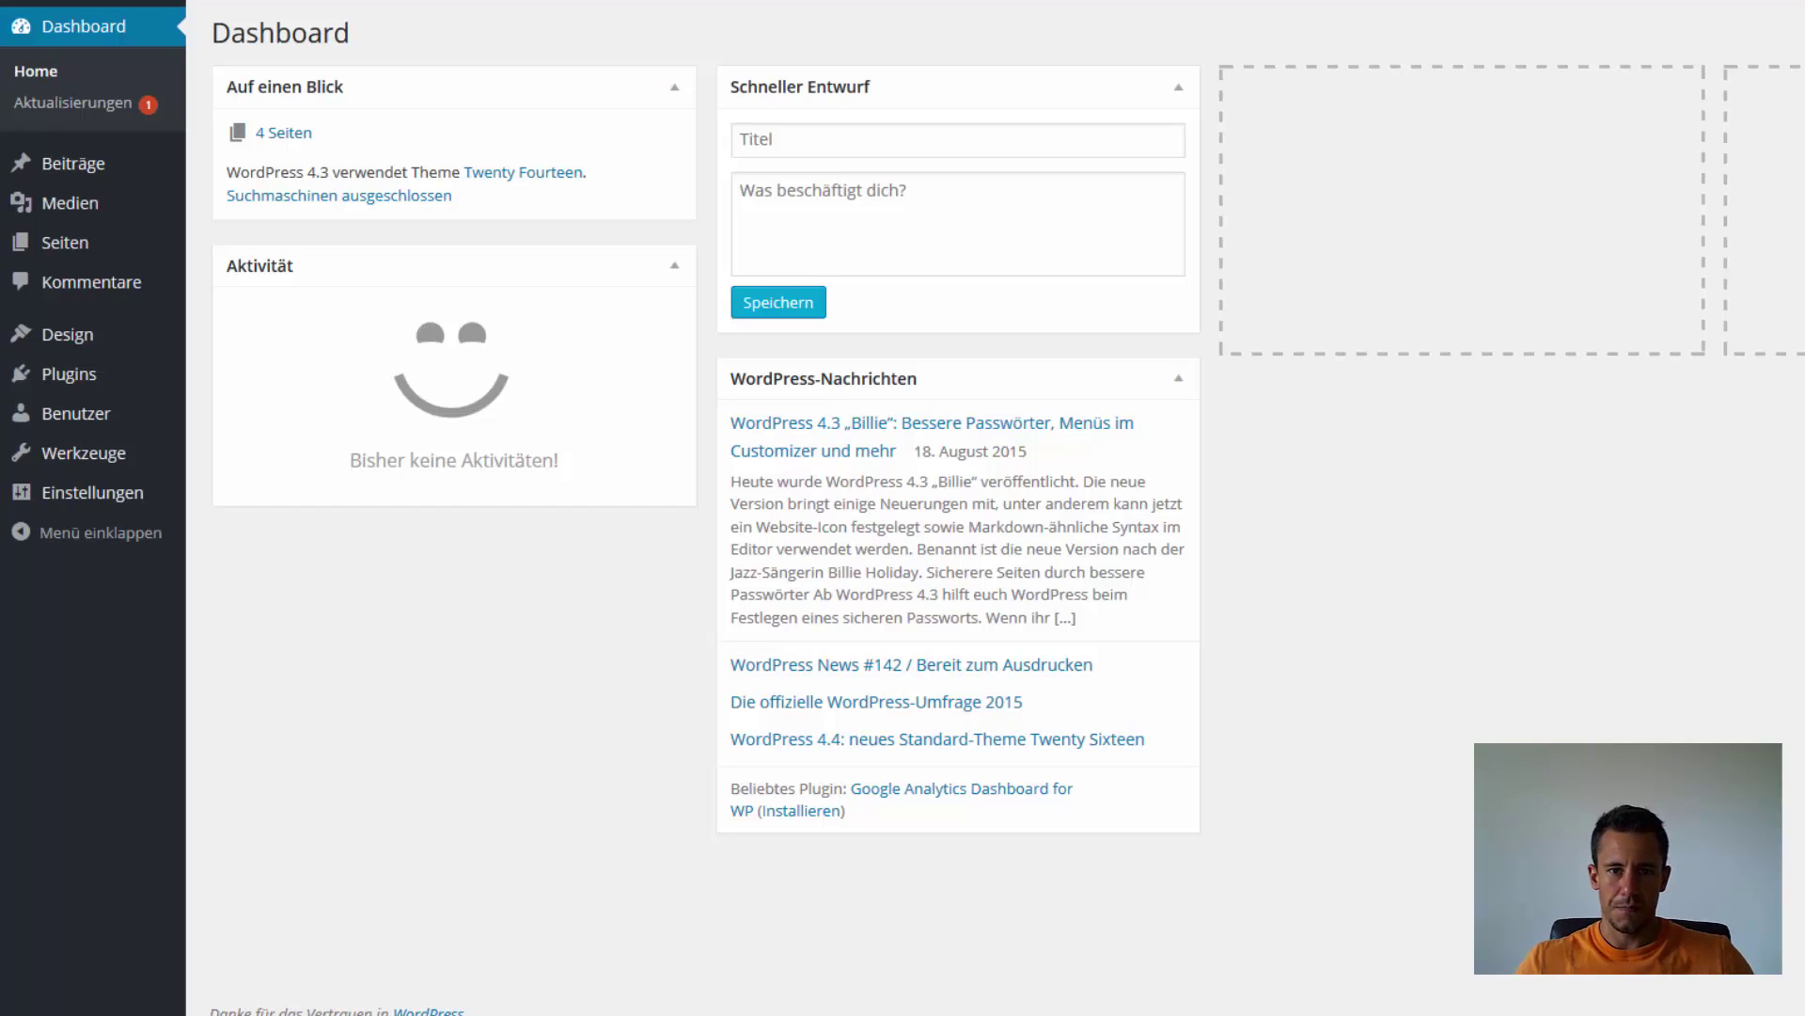
Create a new page and write "Link: mehr Informationen" as its content
mouse_move(96, 247)
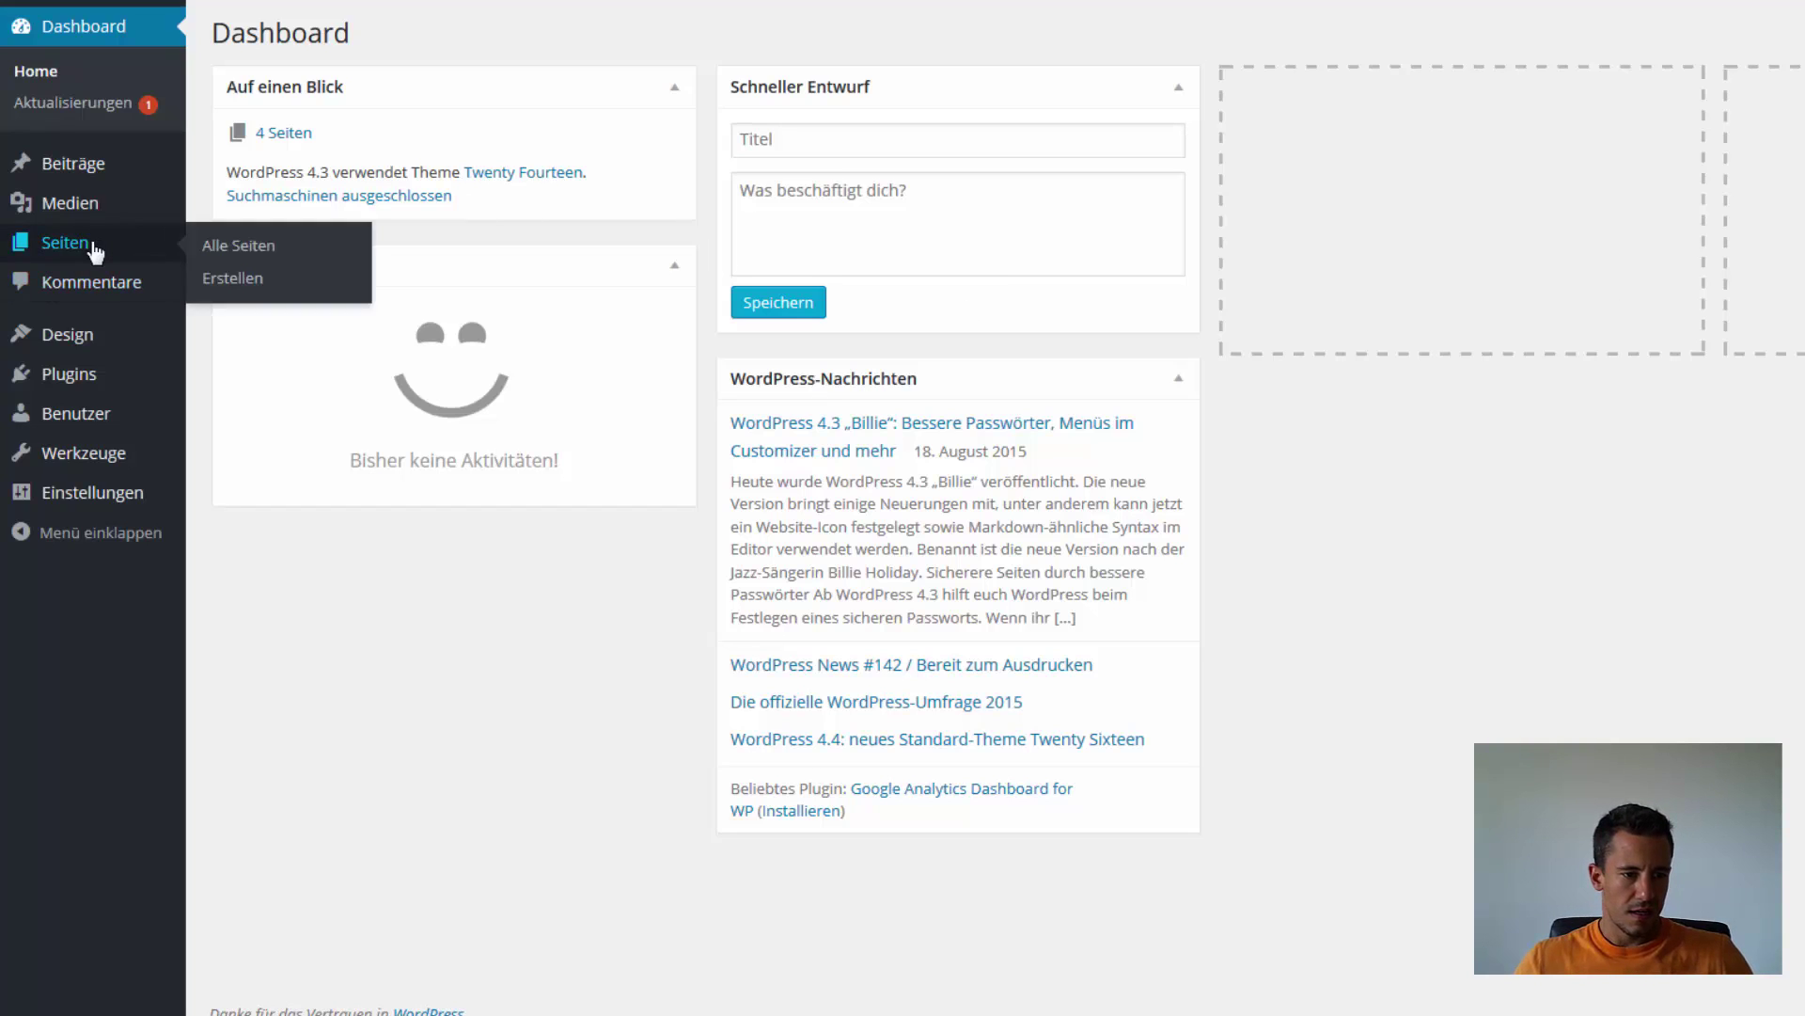
left_click(239, 250)
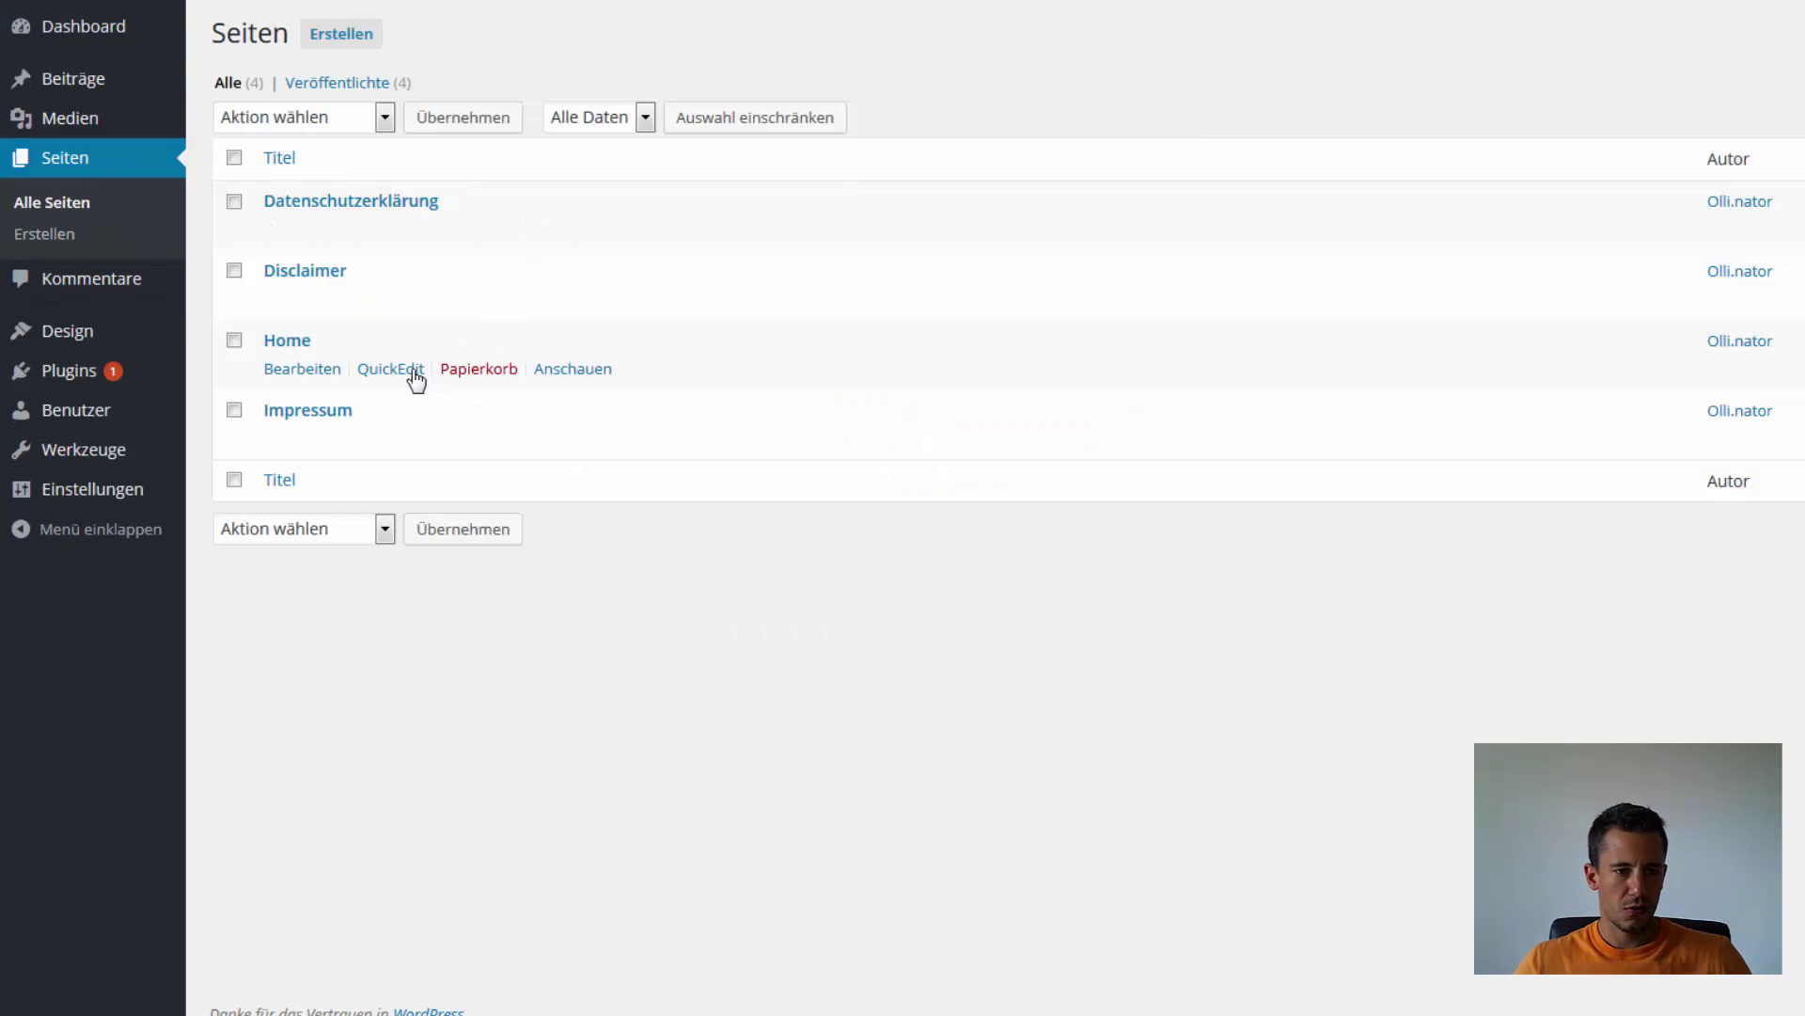
mouse_move(320, 298)
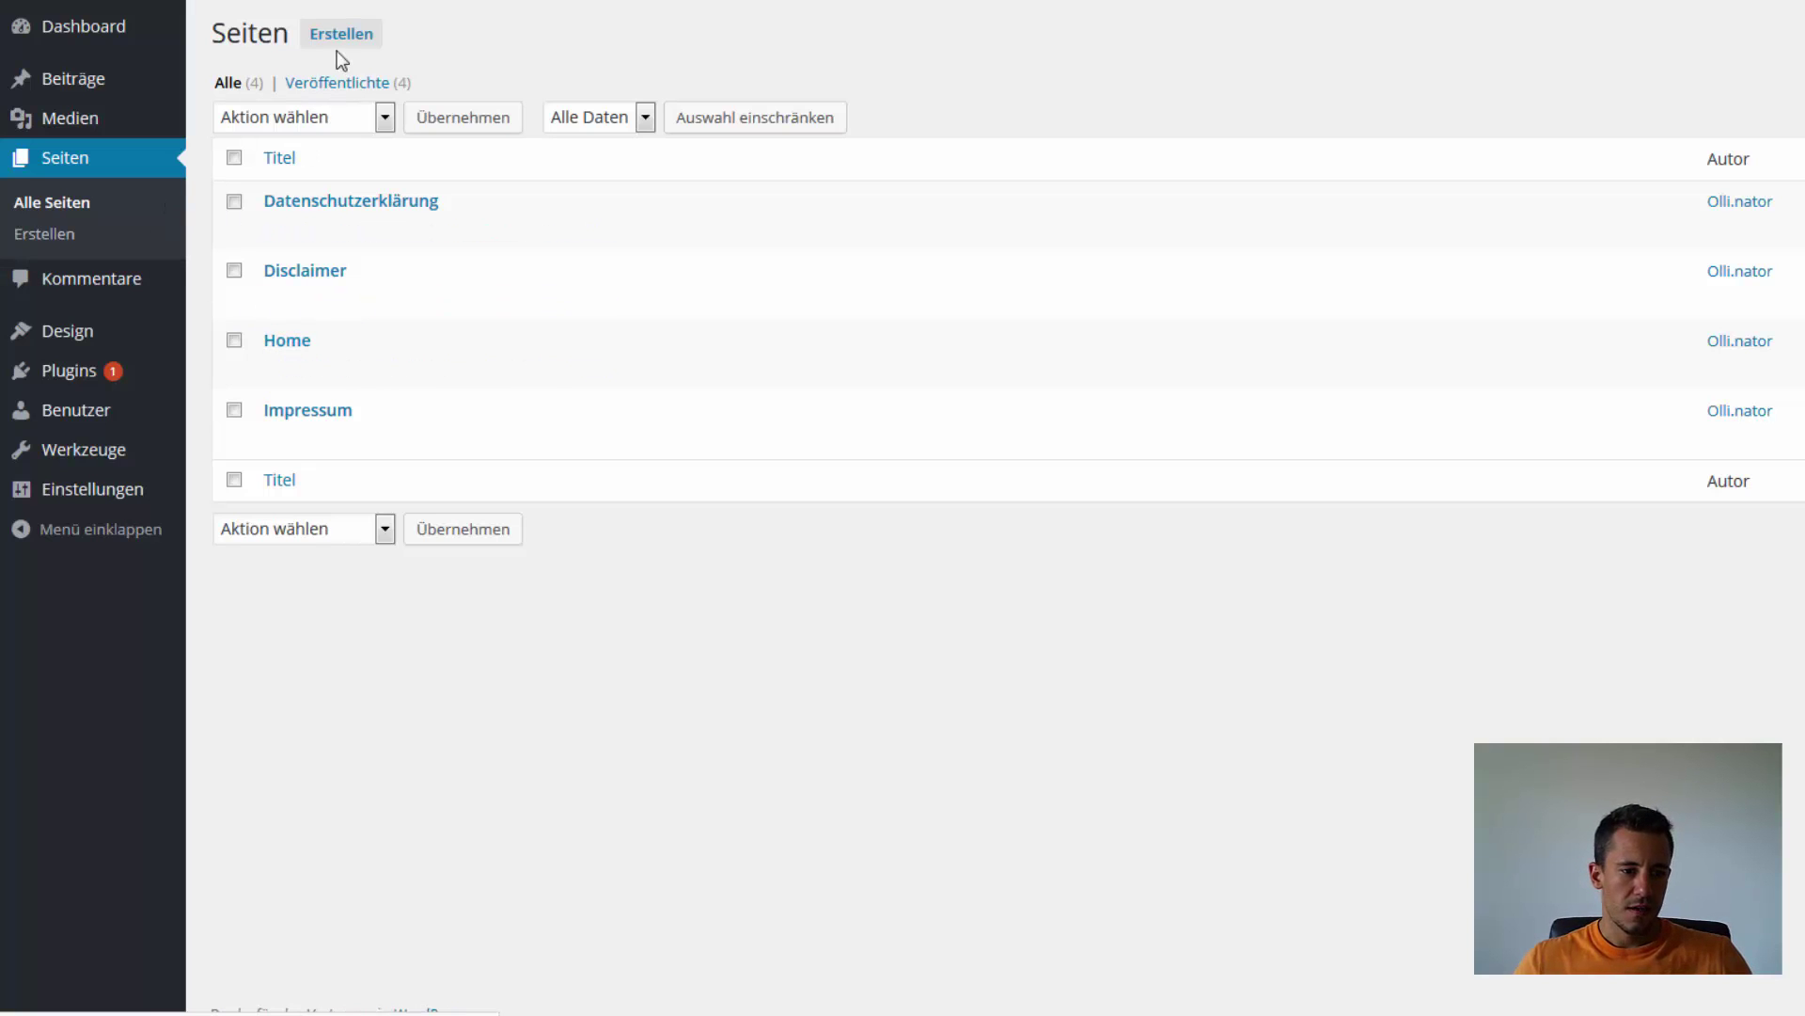
mouse_move(643, 209)
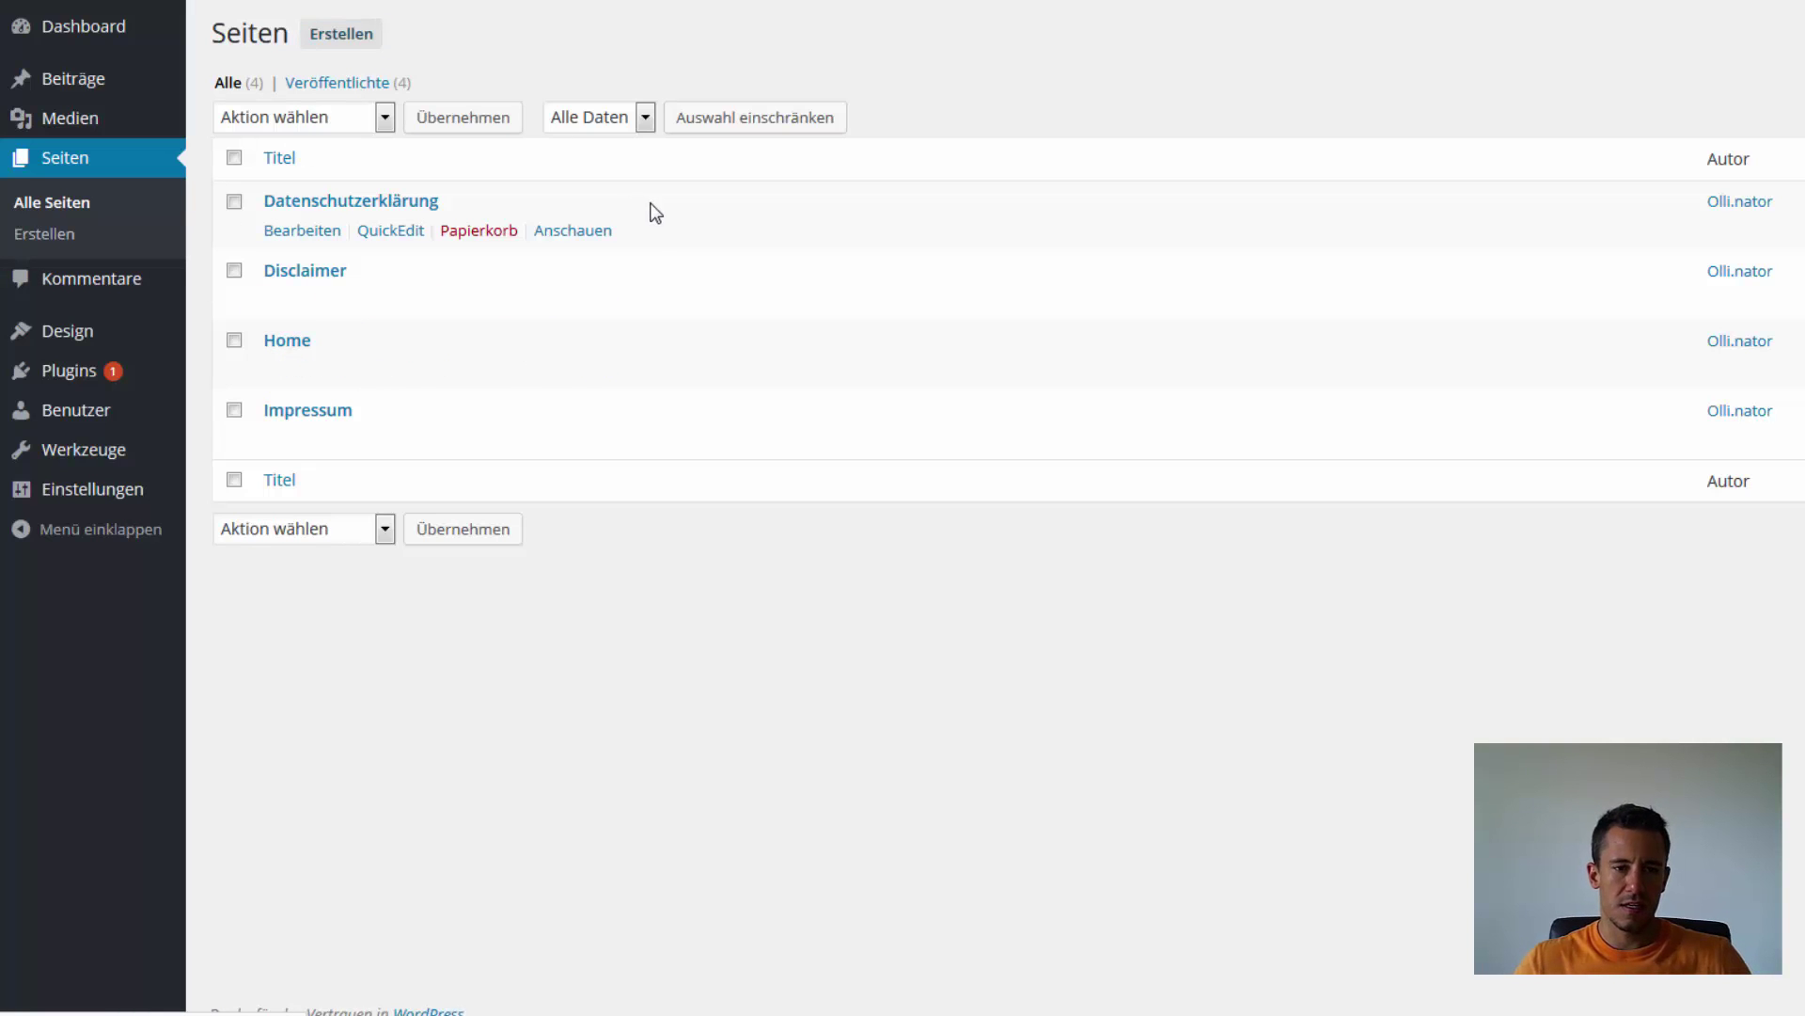
left_click(495, 428)
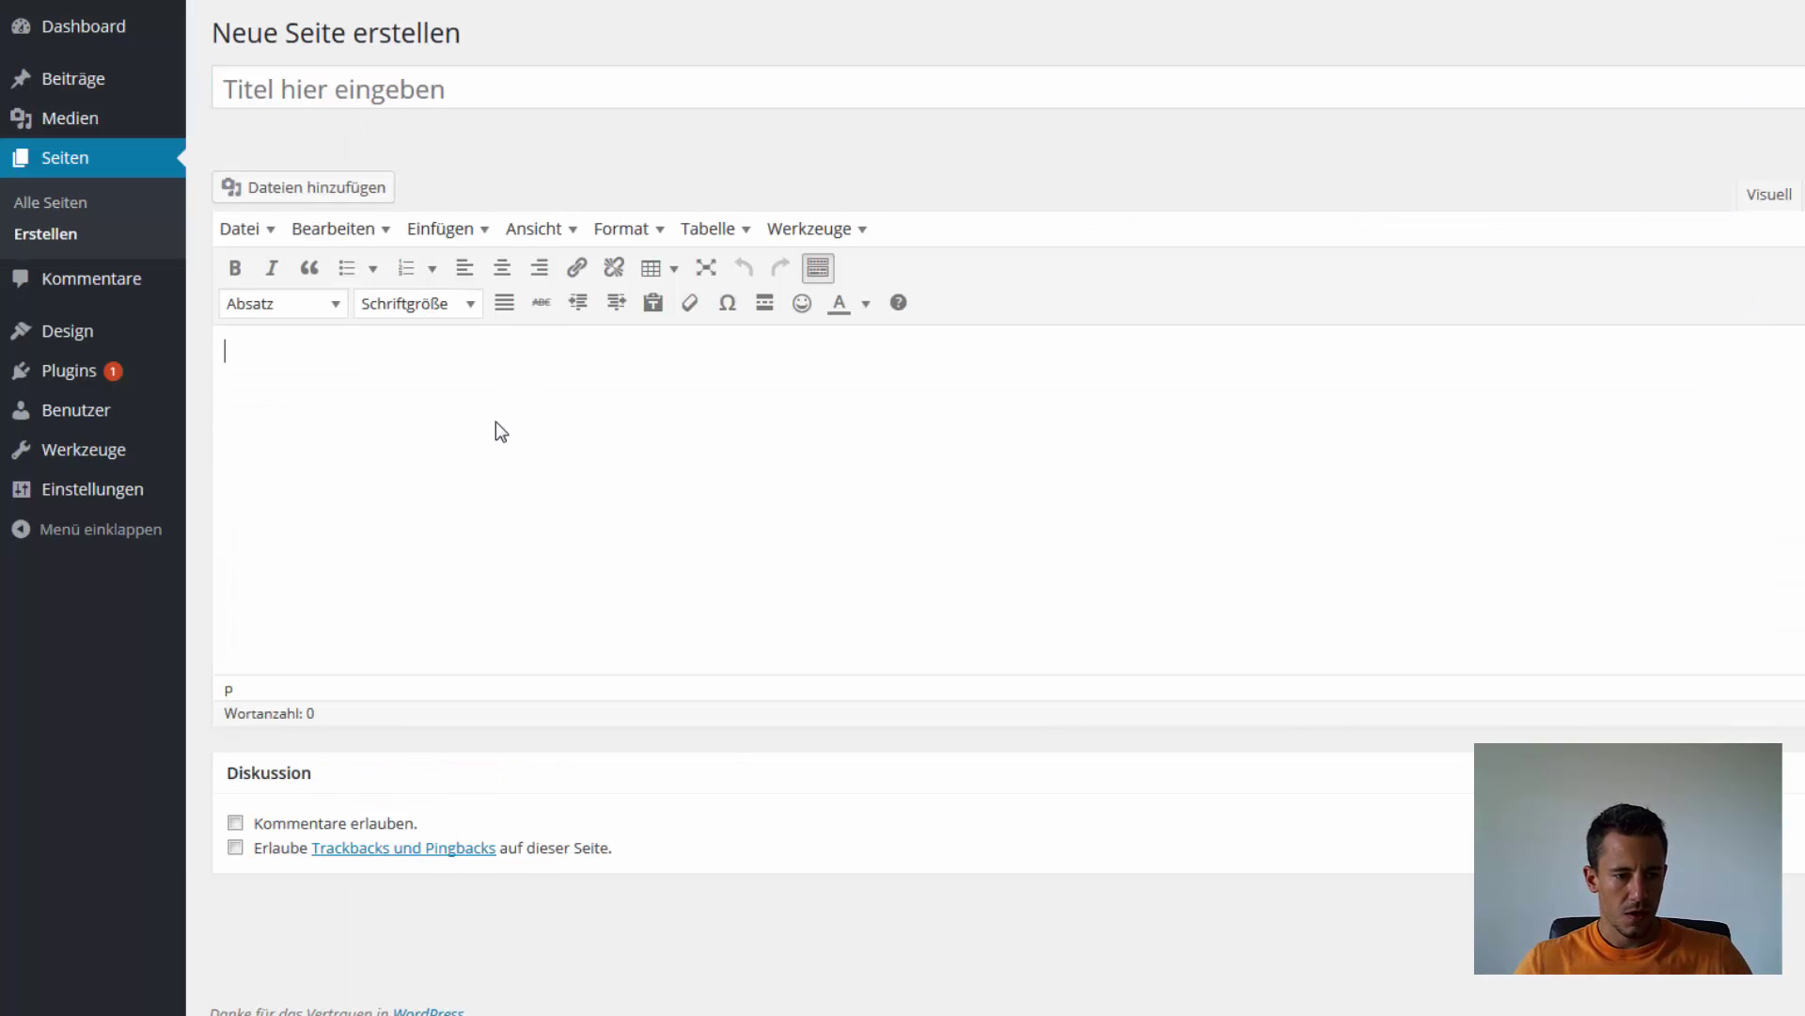
type("Lin")
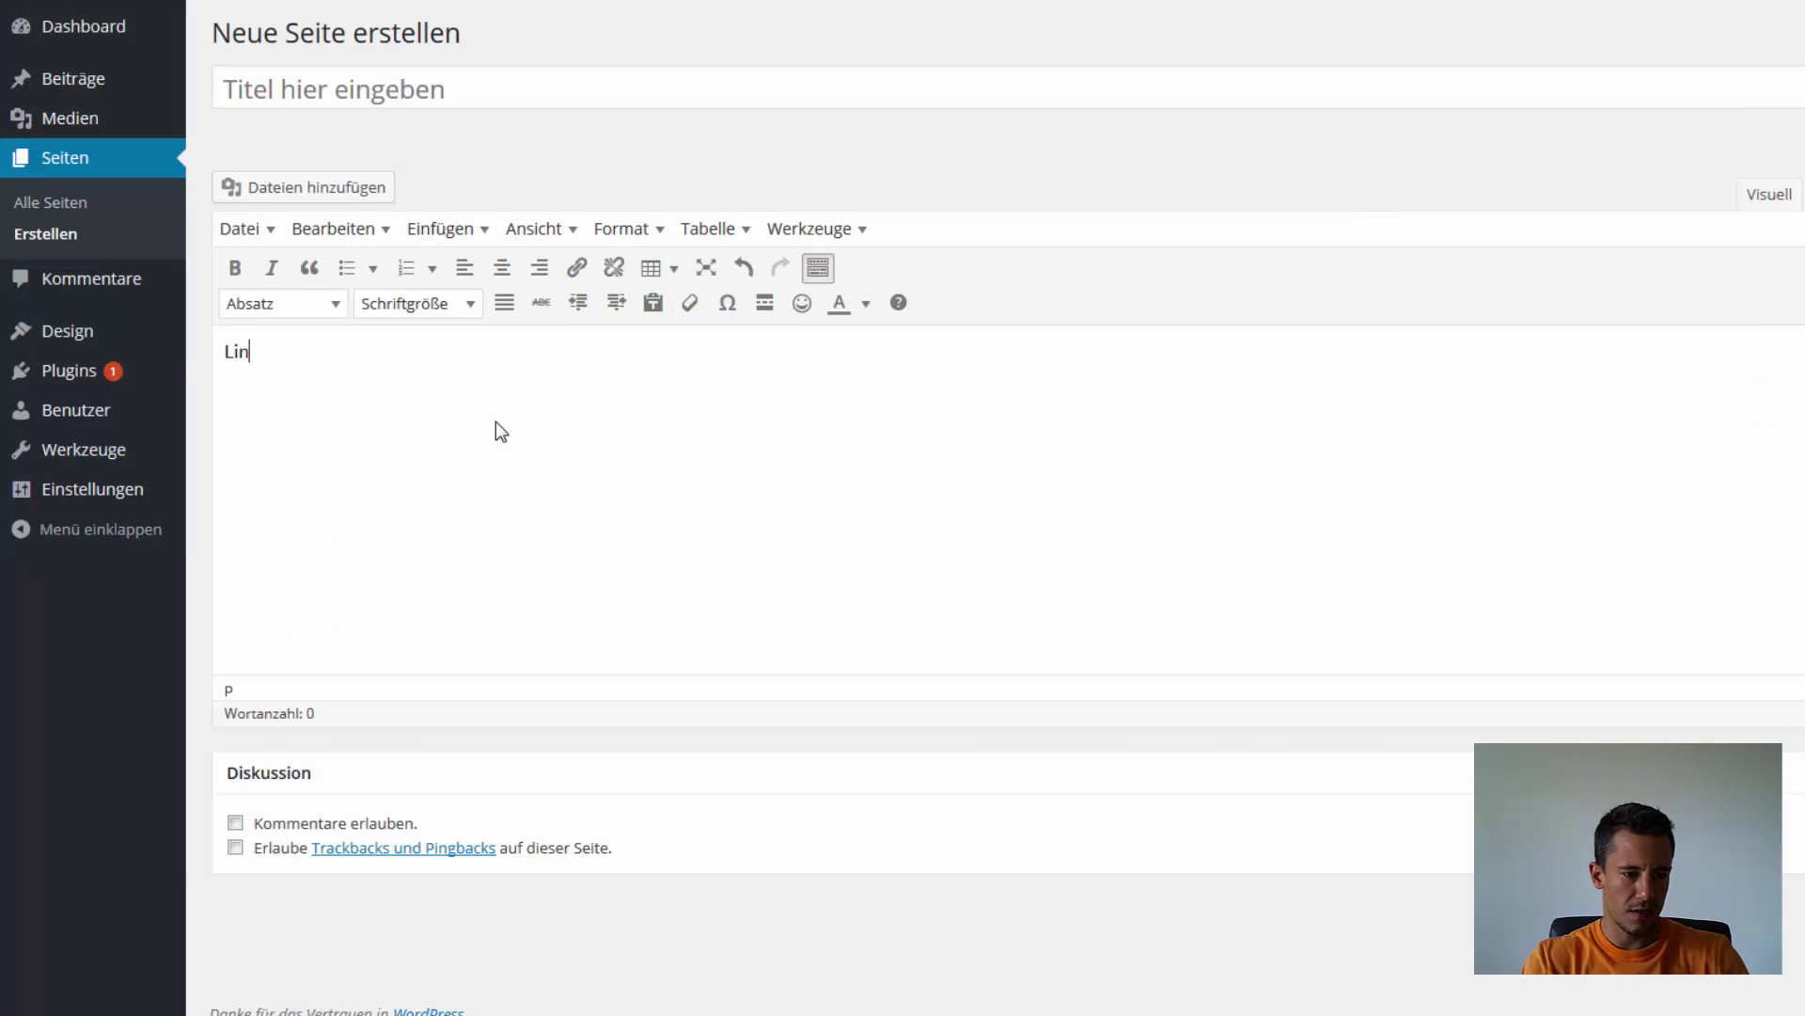
type("k: mehr Informationen")
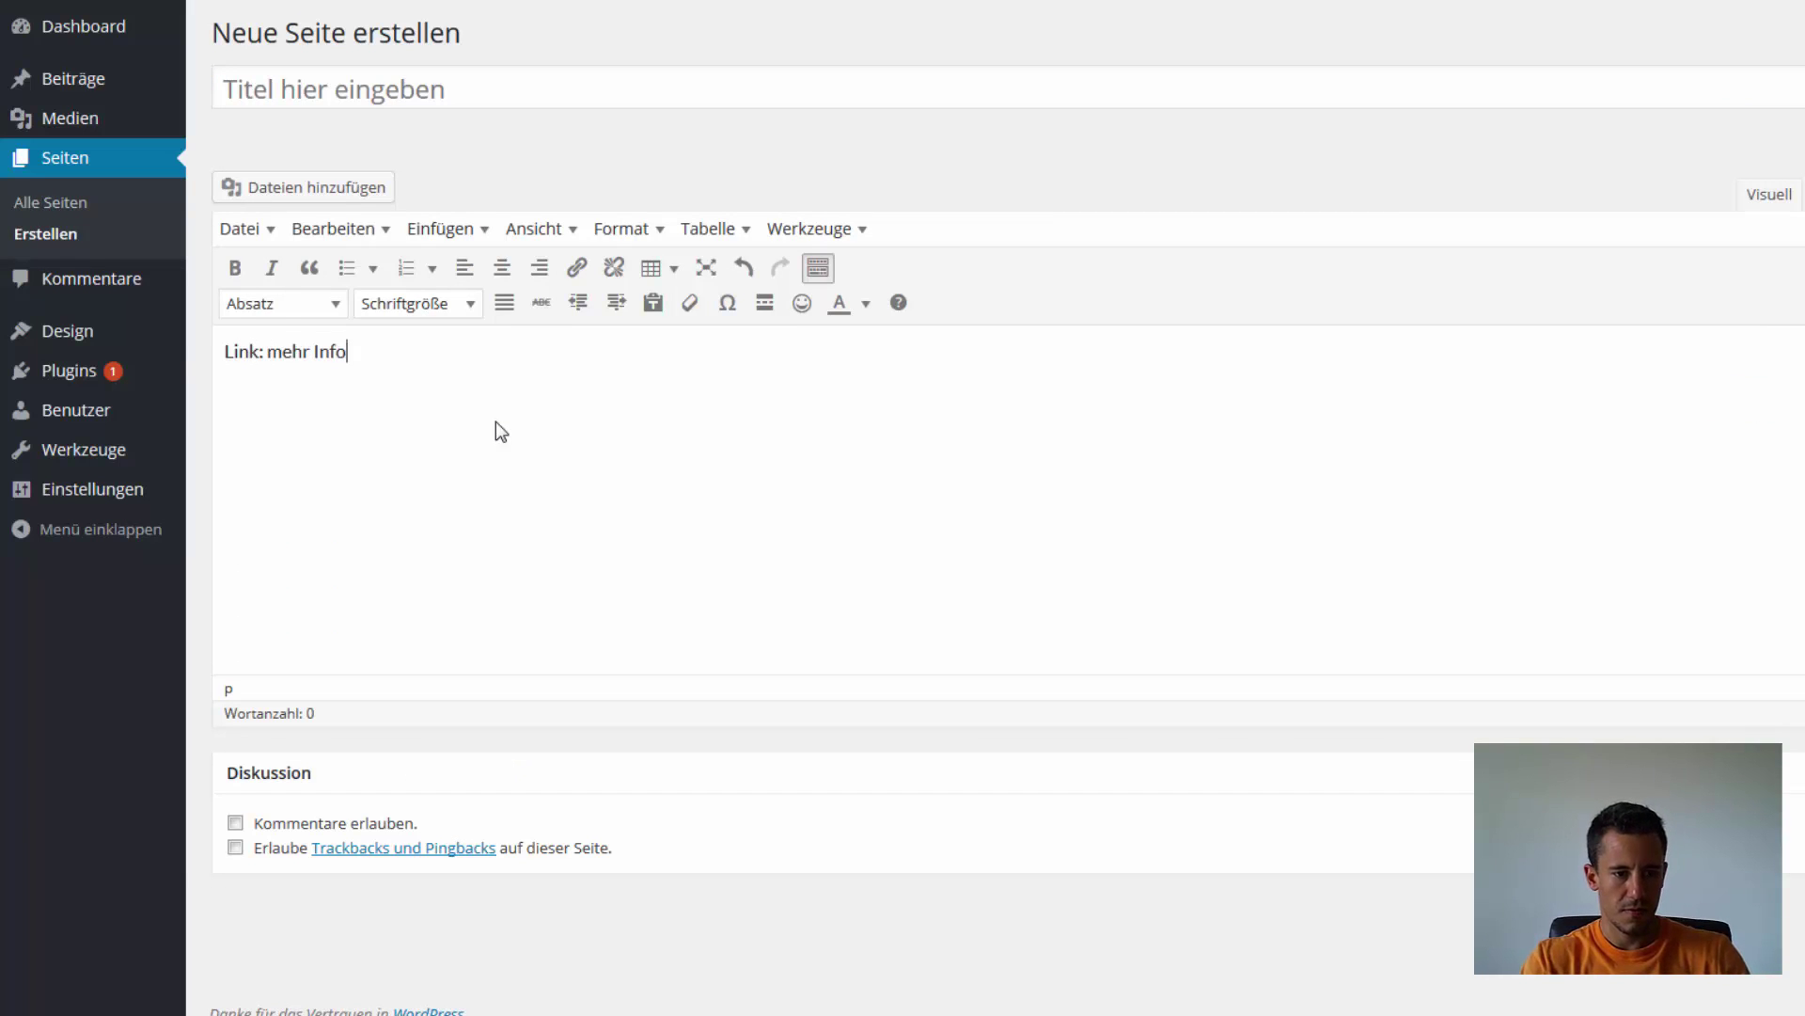
left_click(268, 352, "shift")
left_click(576, 268)
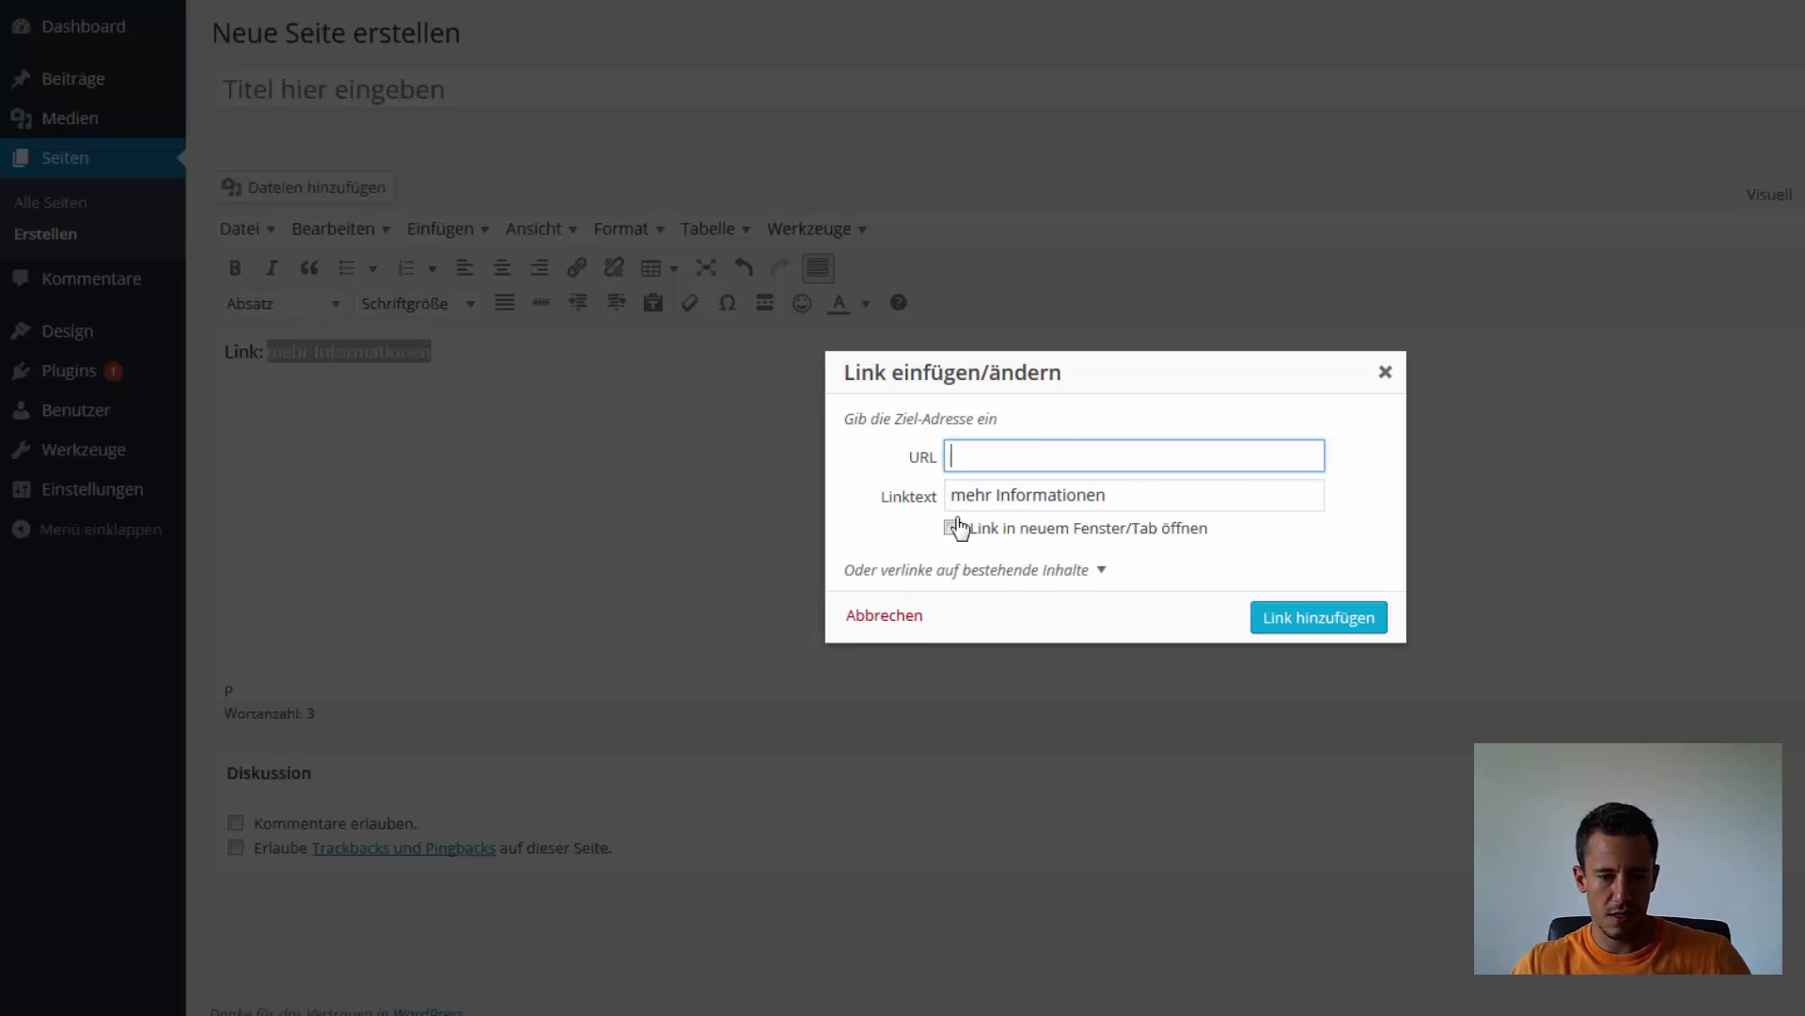
type("htttp://")
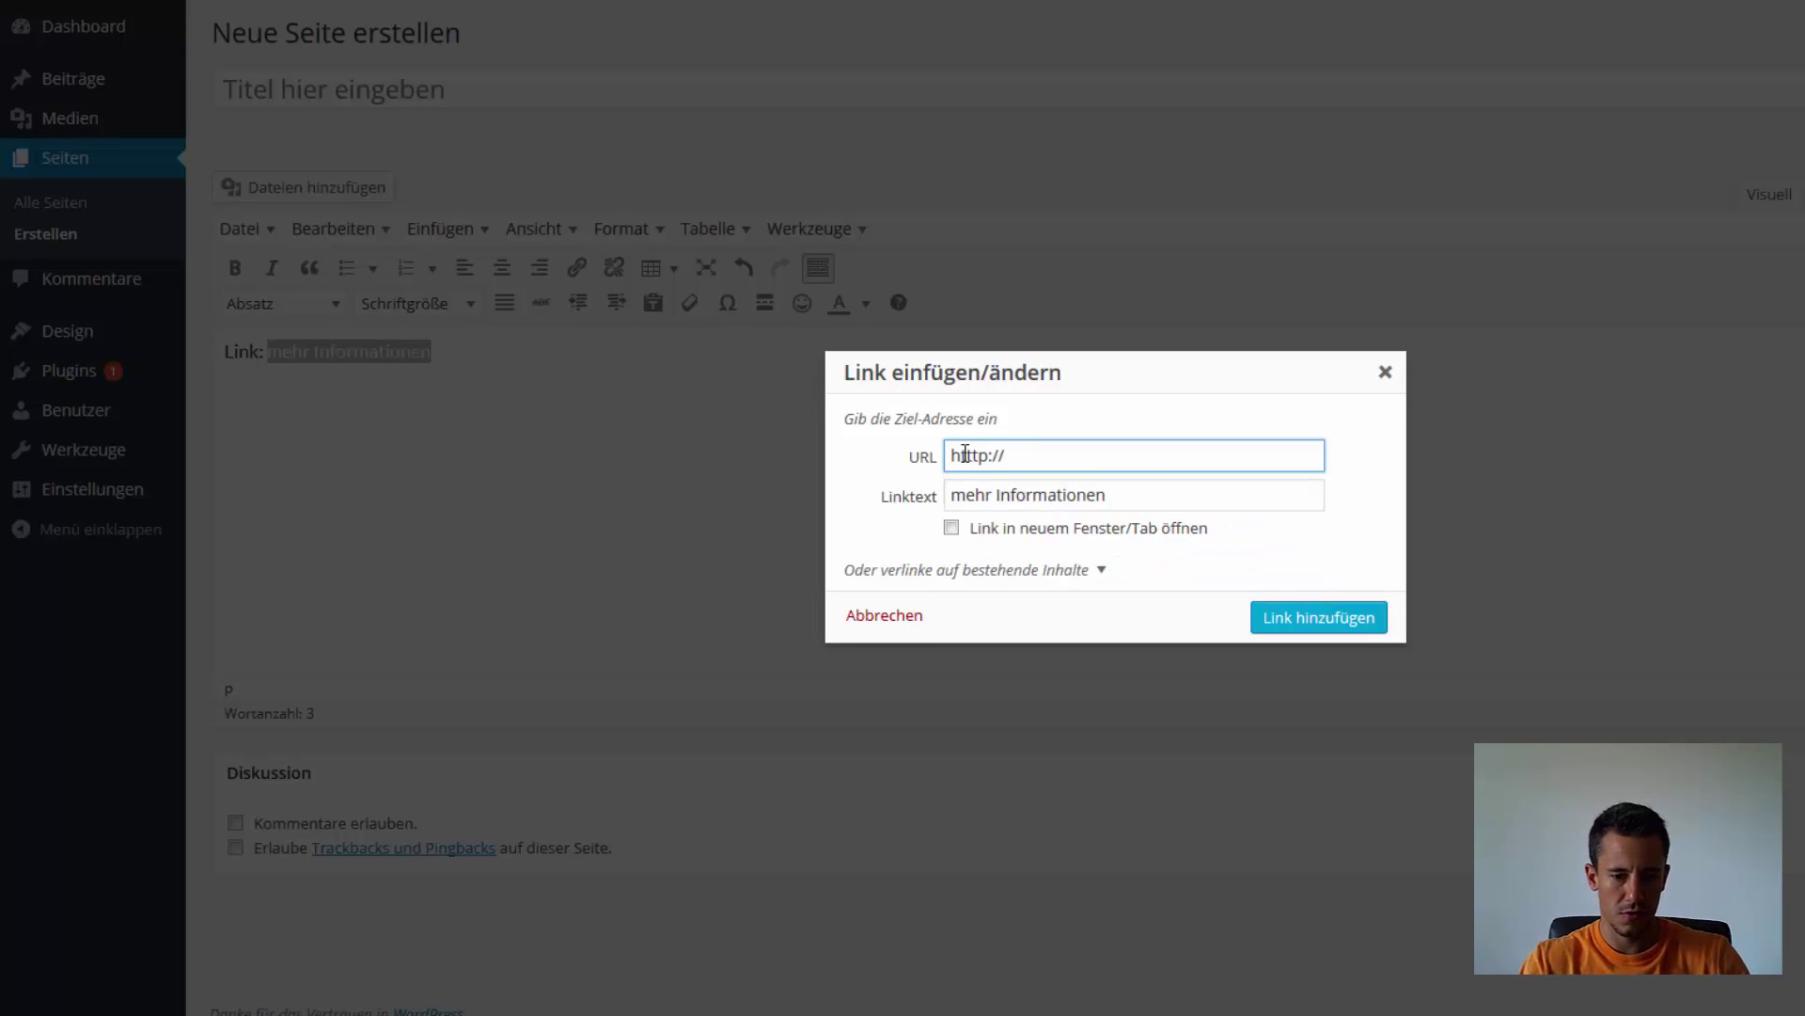
type("www.oliv")
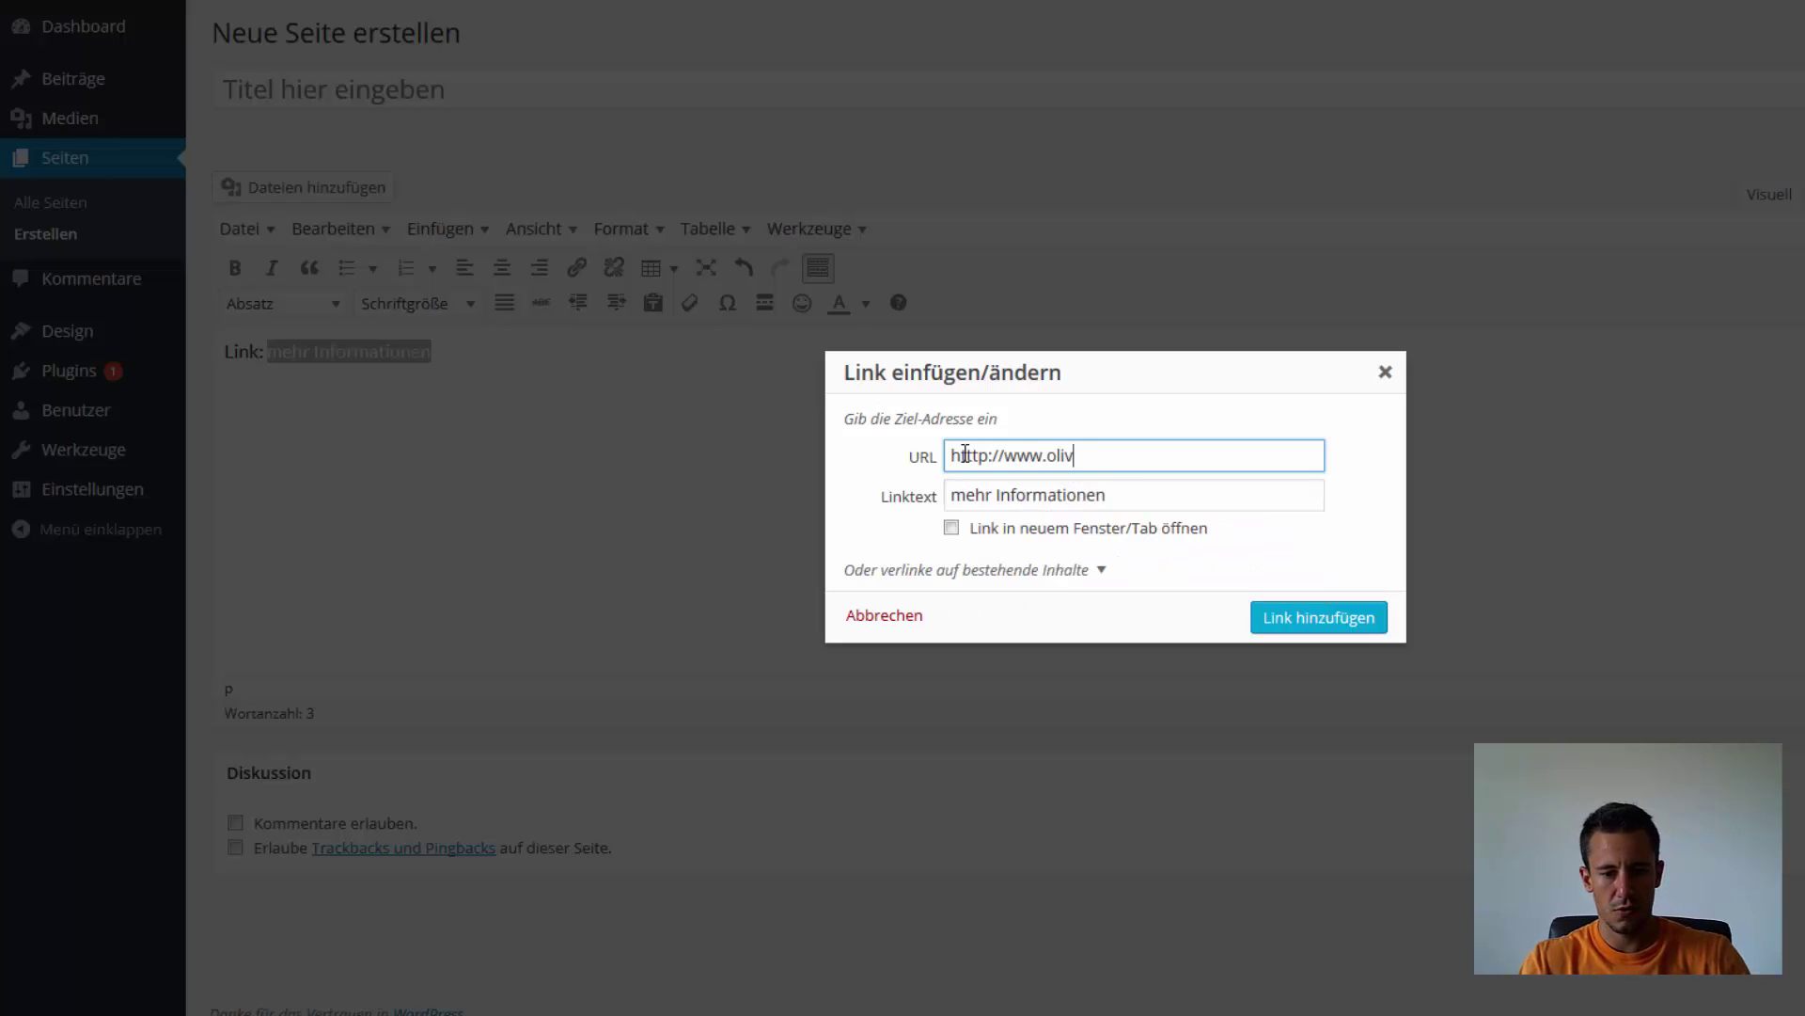
type("erpfeil.de")
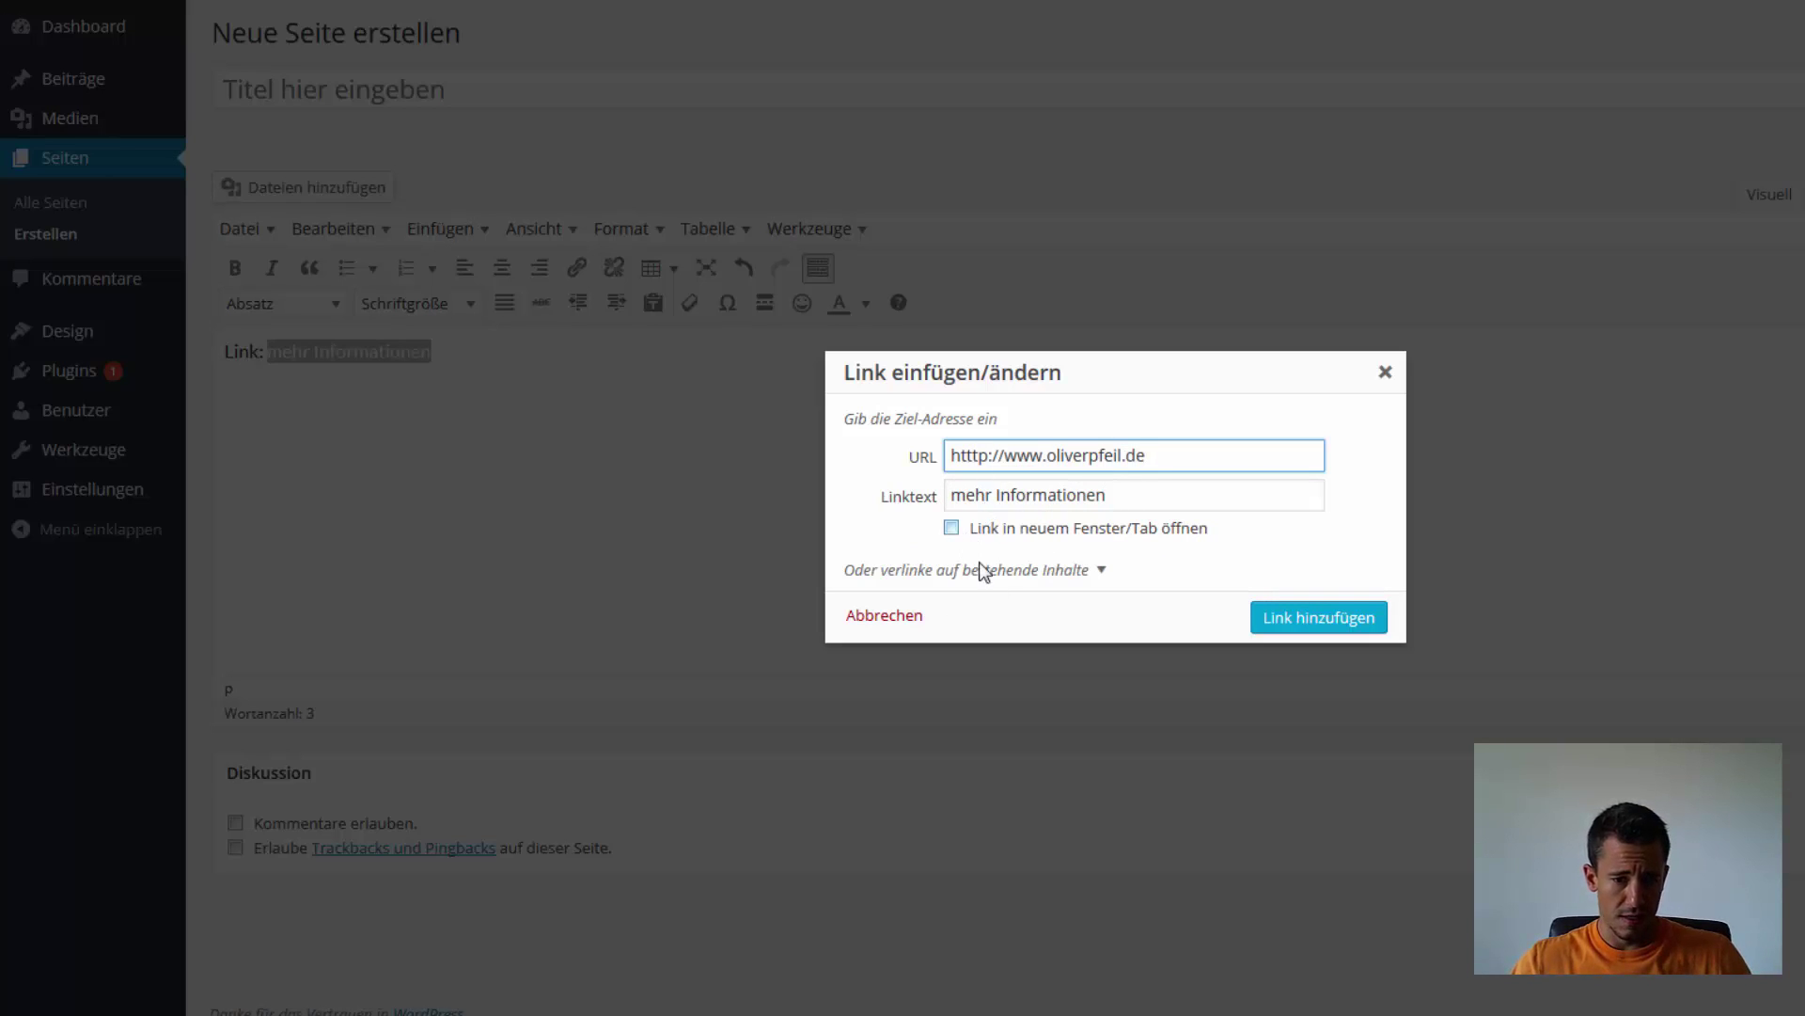
left_click(953, 528)
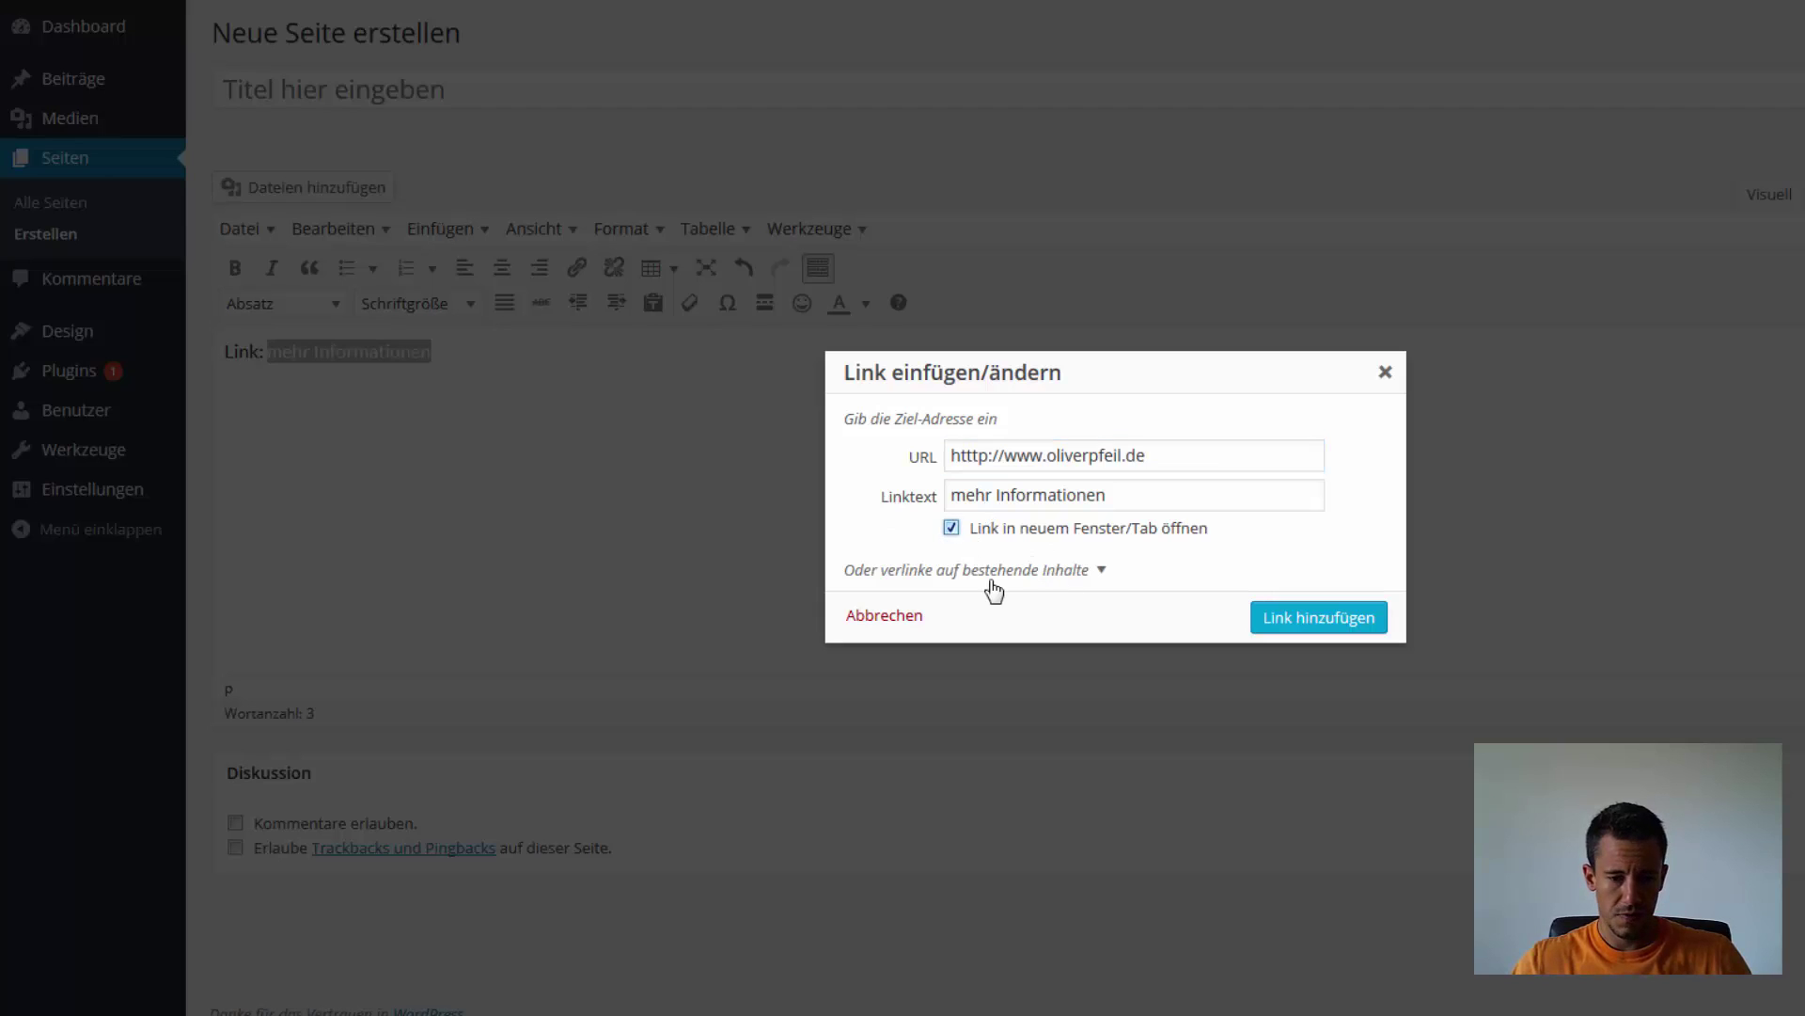
left_click(950, 529)
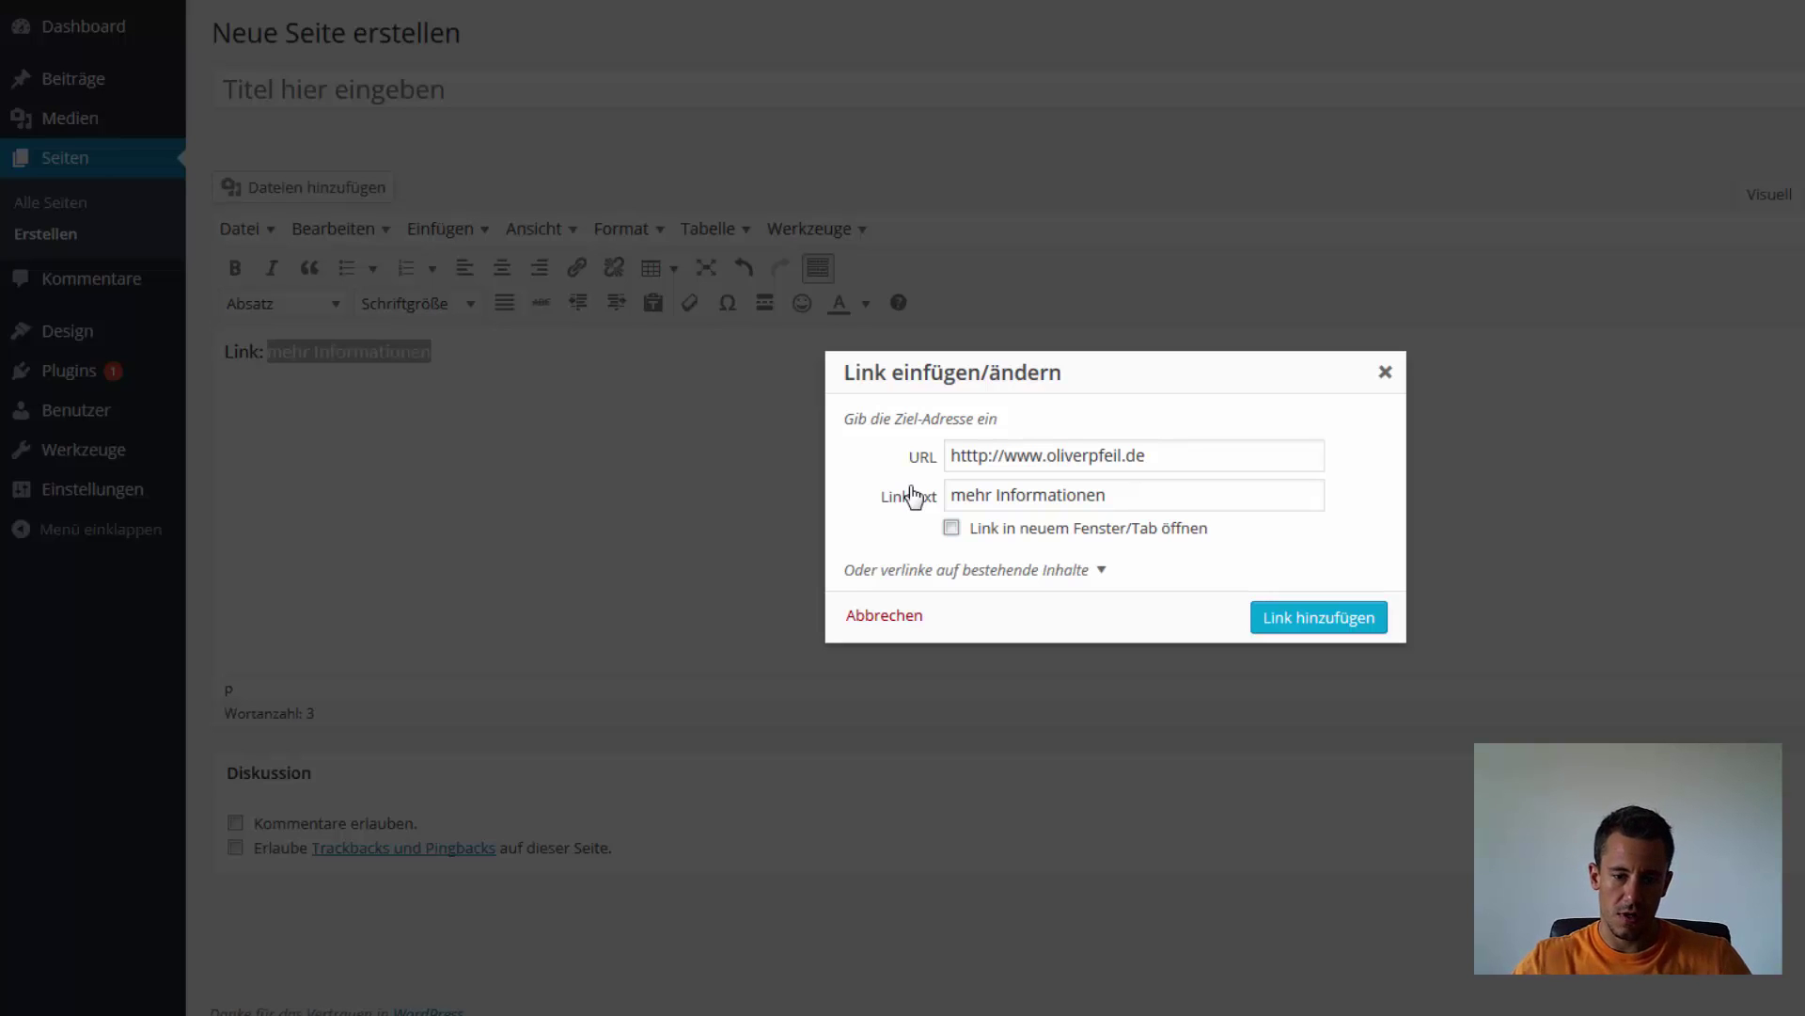
left_click(1386, 373)
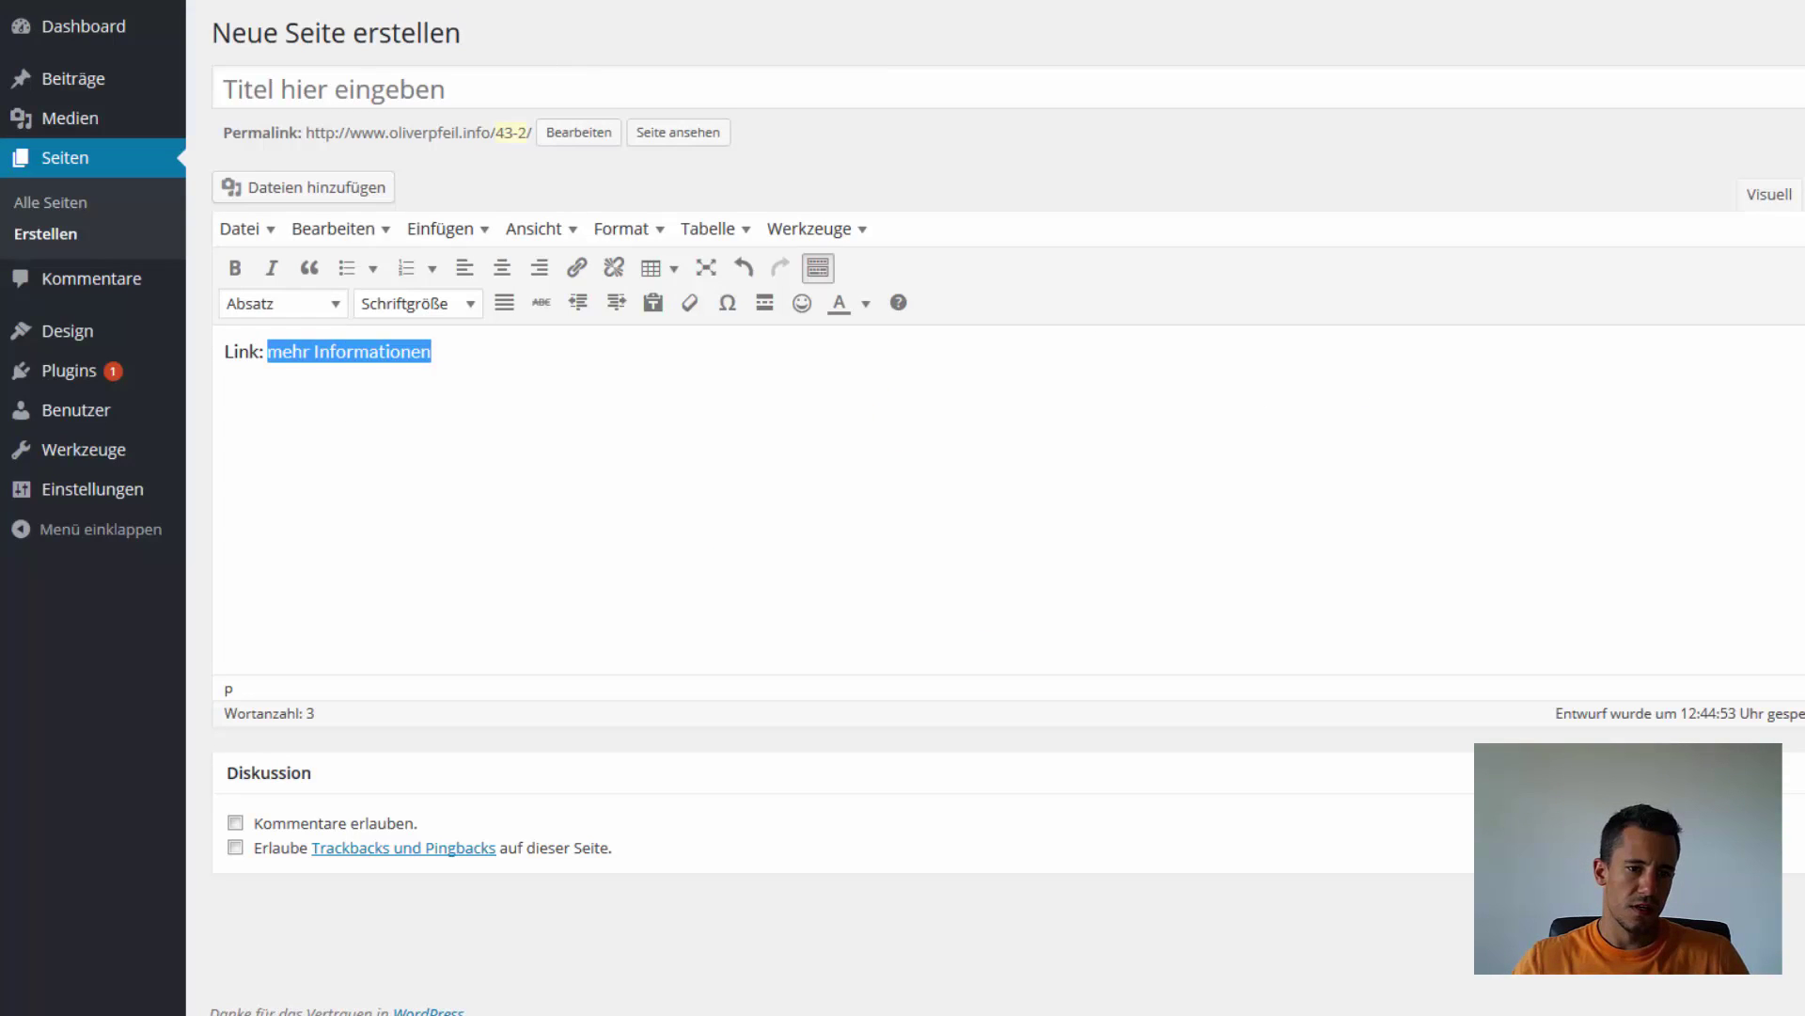
Install and activate the Restore Link Title Field plugin, leaving the open page draft without saving further changes
key("ctrl+Tab")
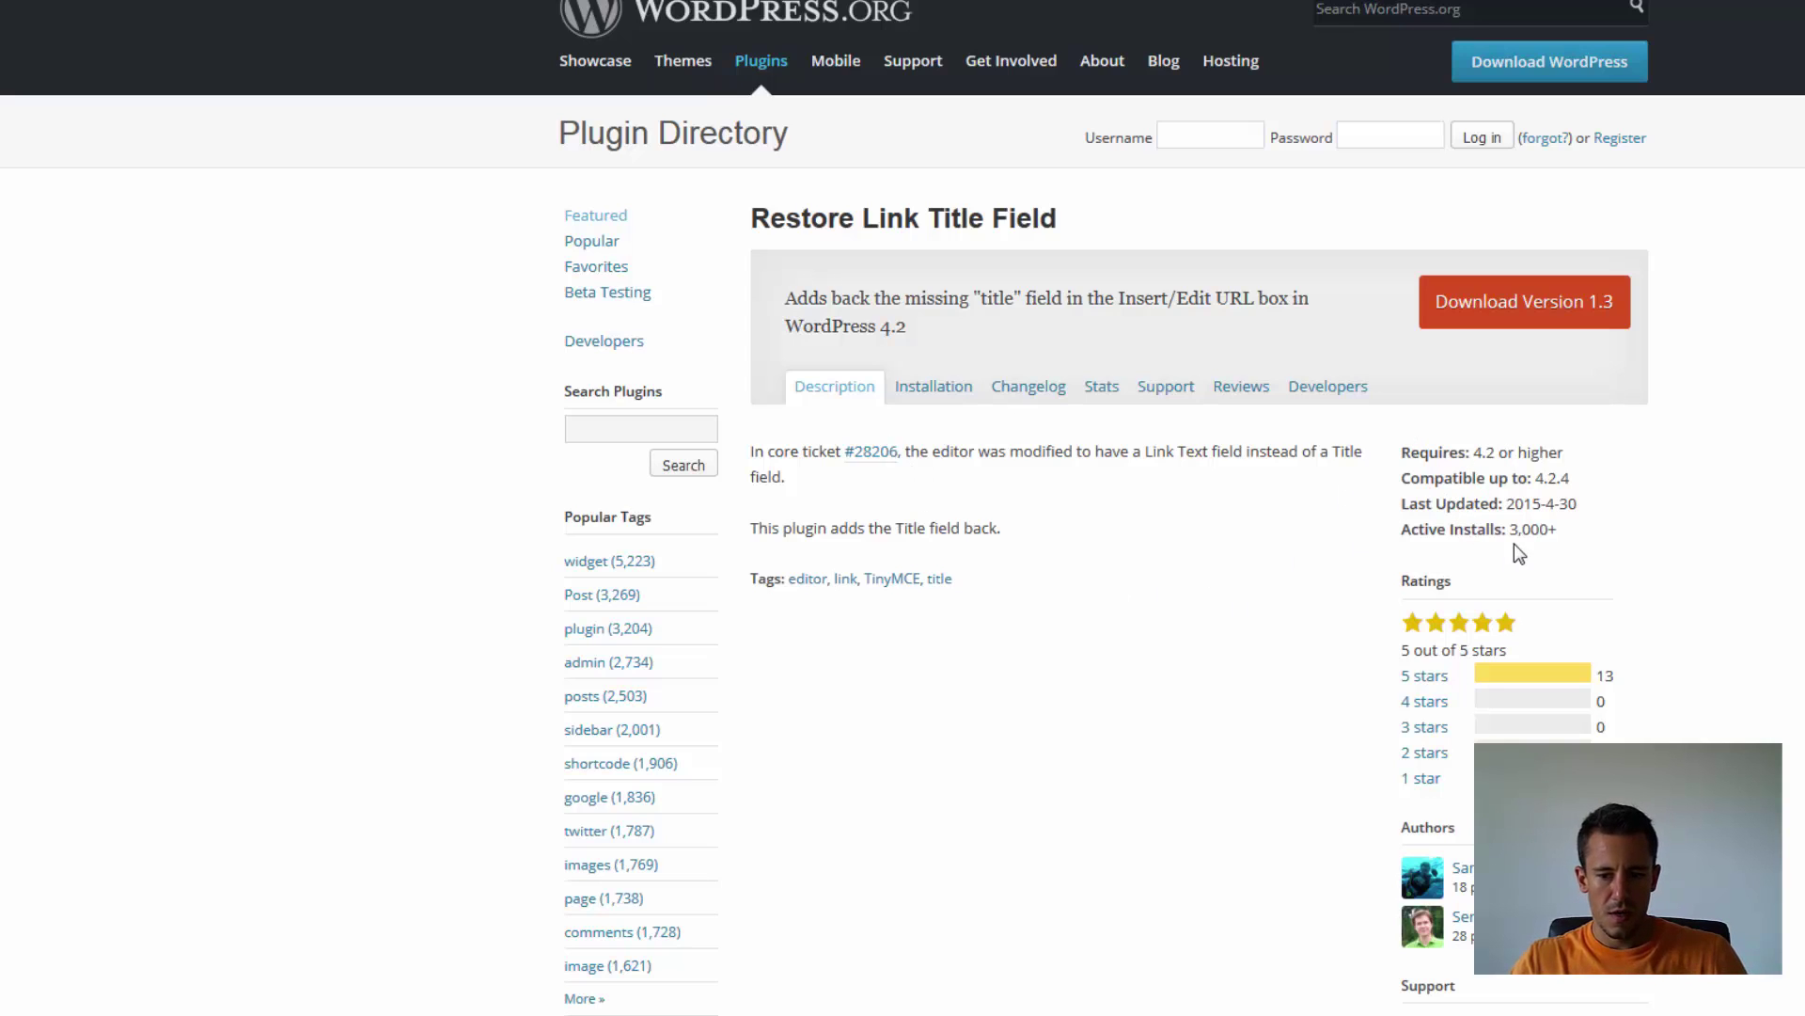
left_click_drag(1512, 529, 1567, 531)
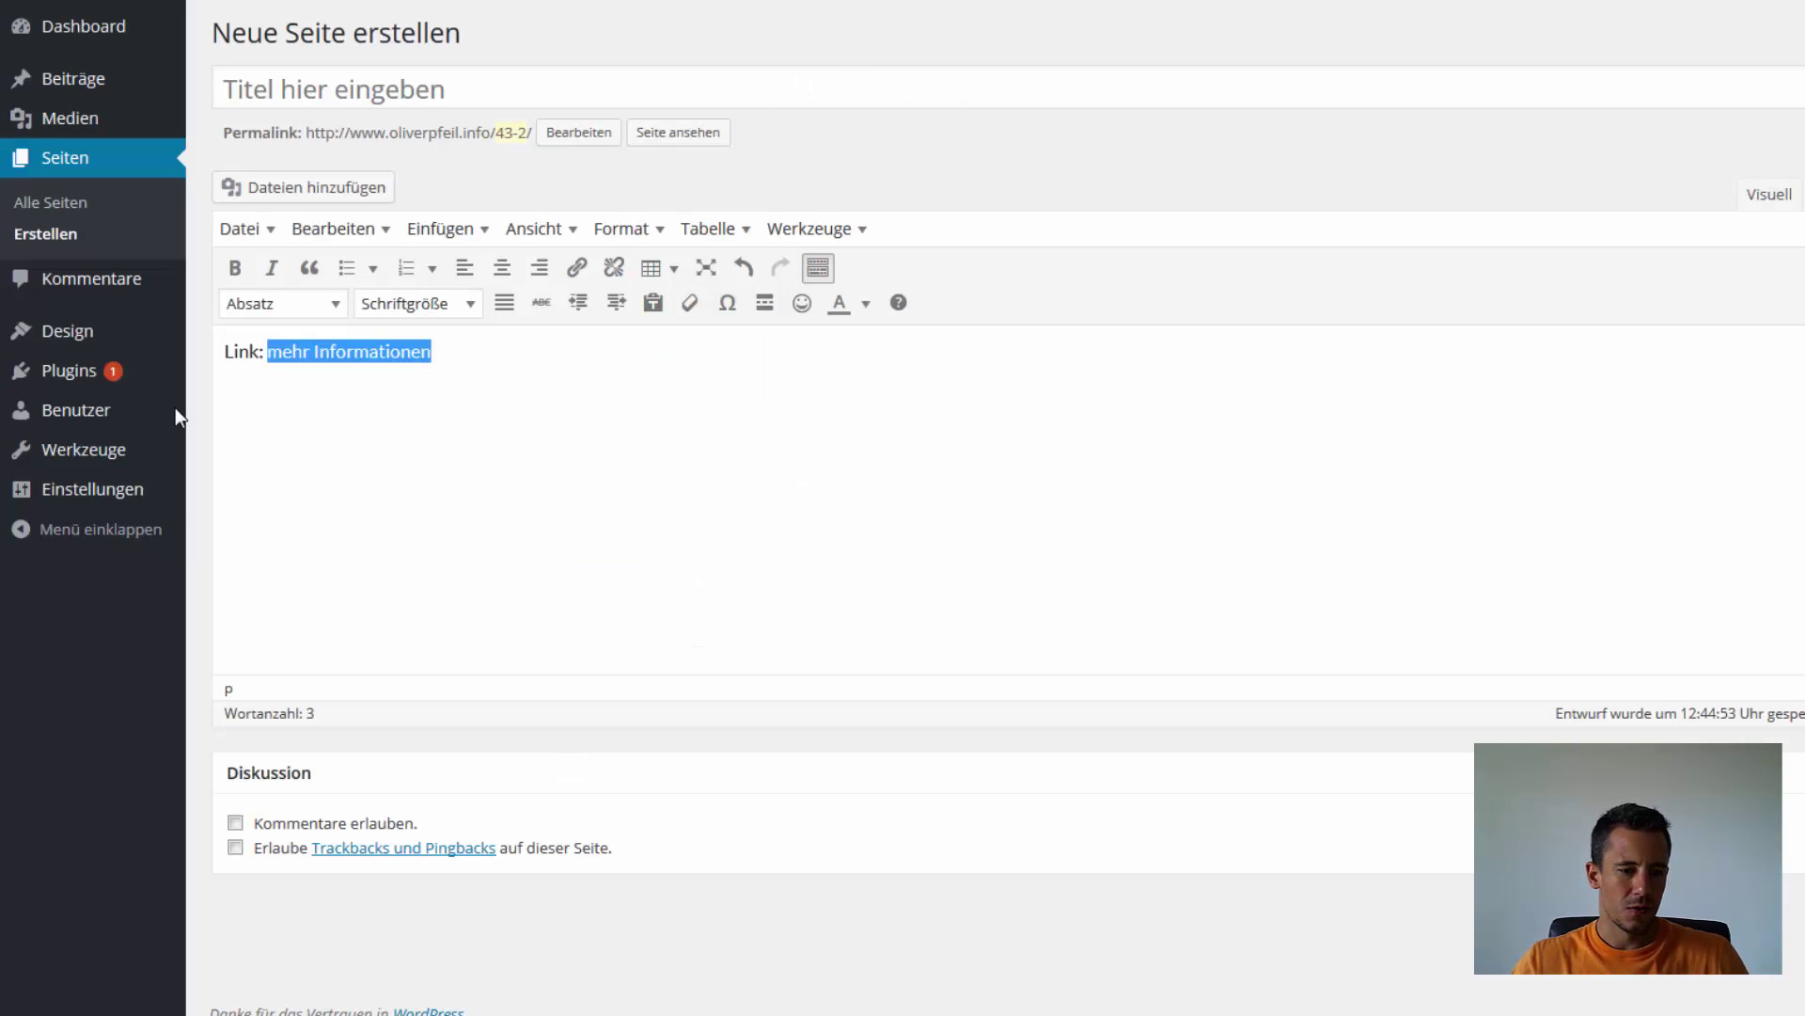
mouse_move(75, 376)
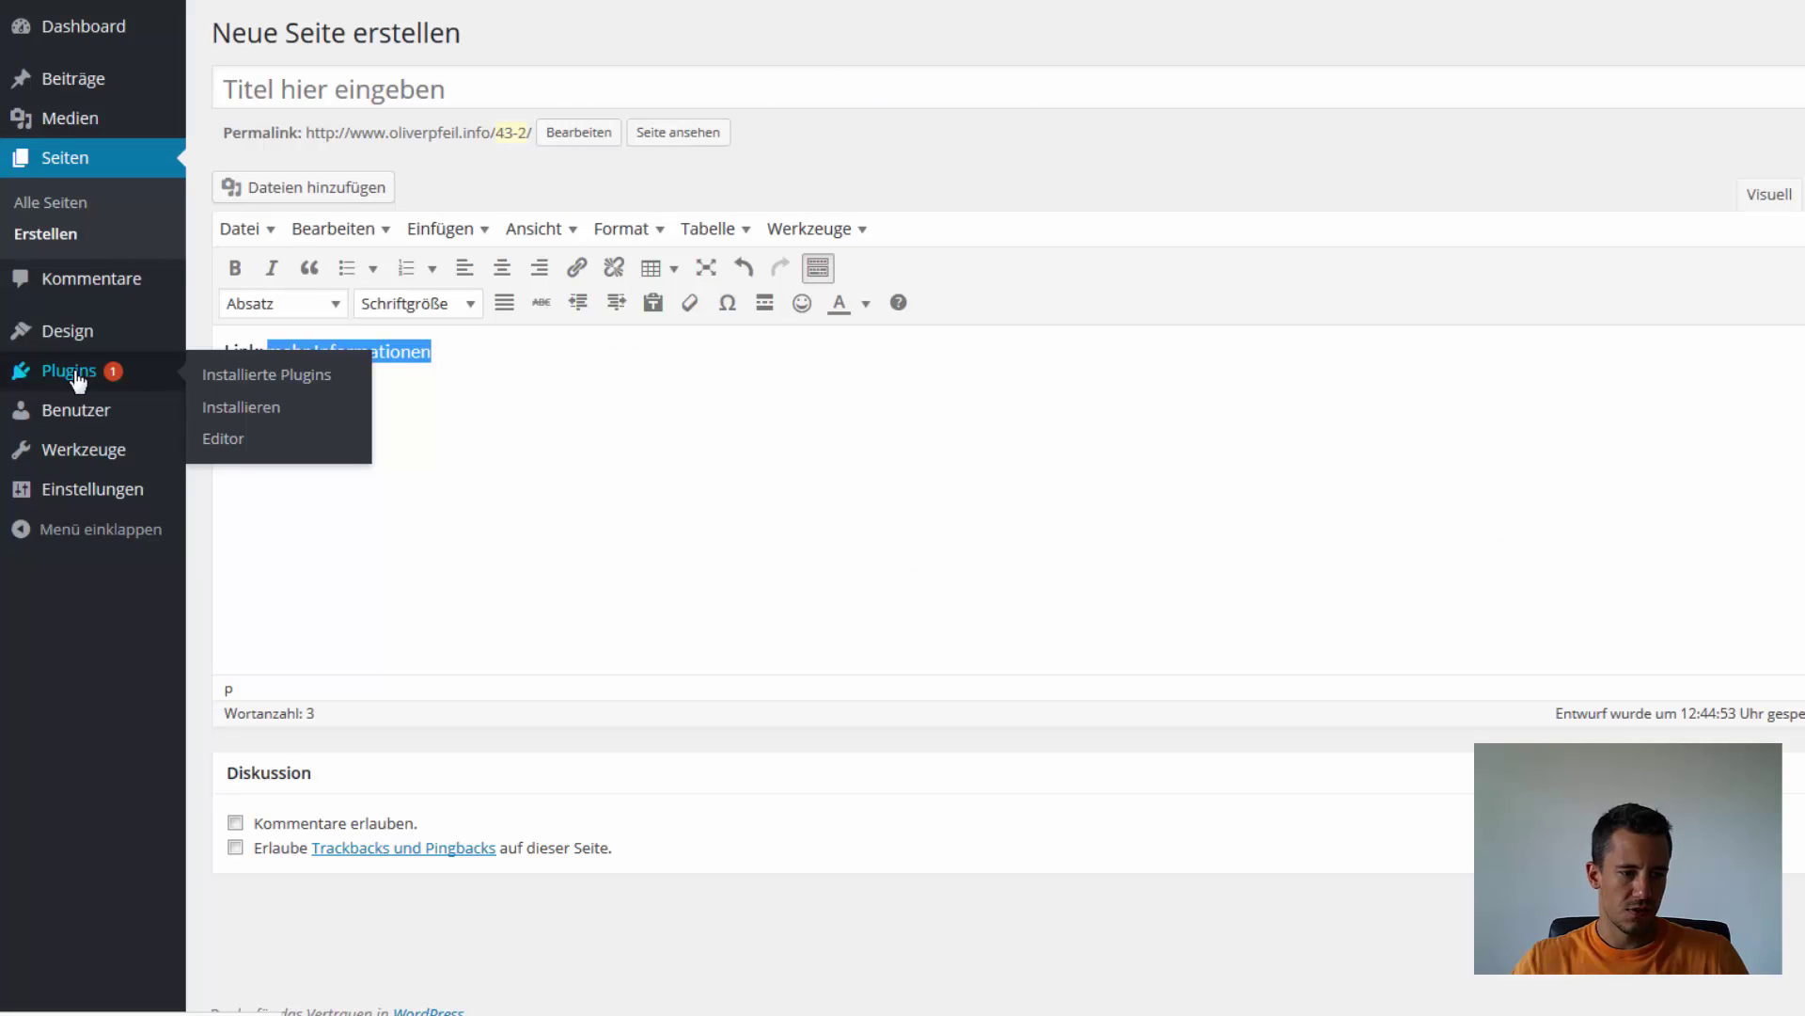
left_click(265, 406)
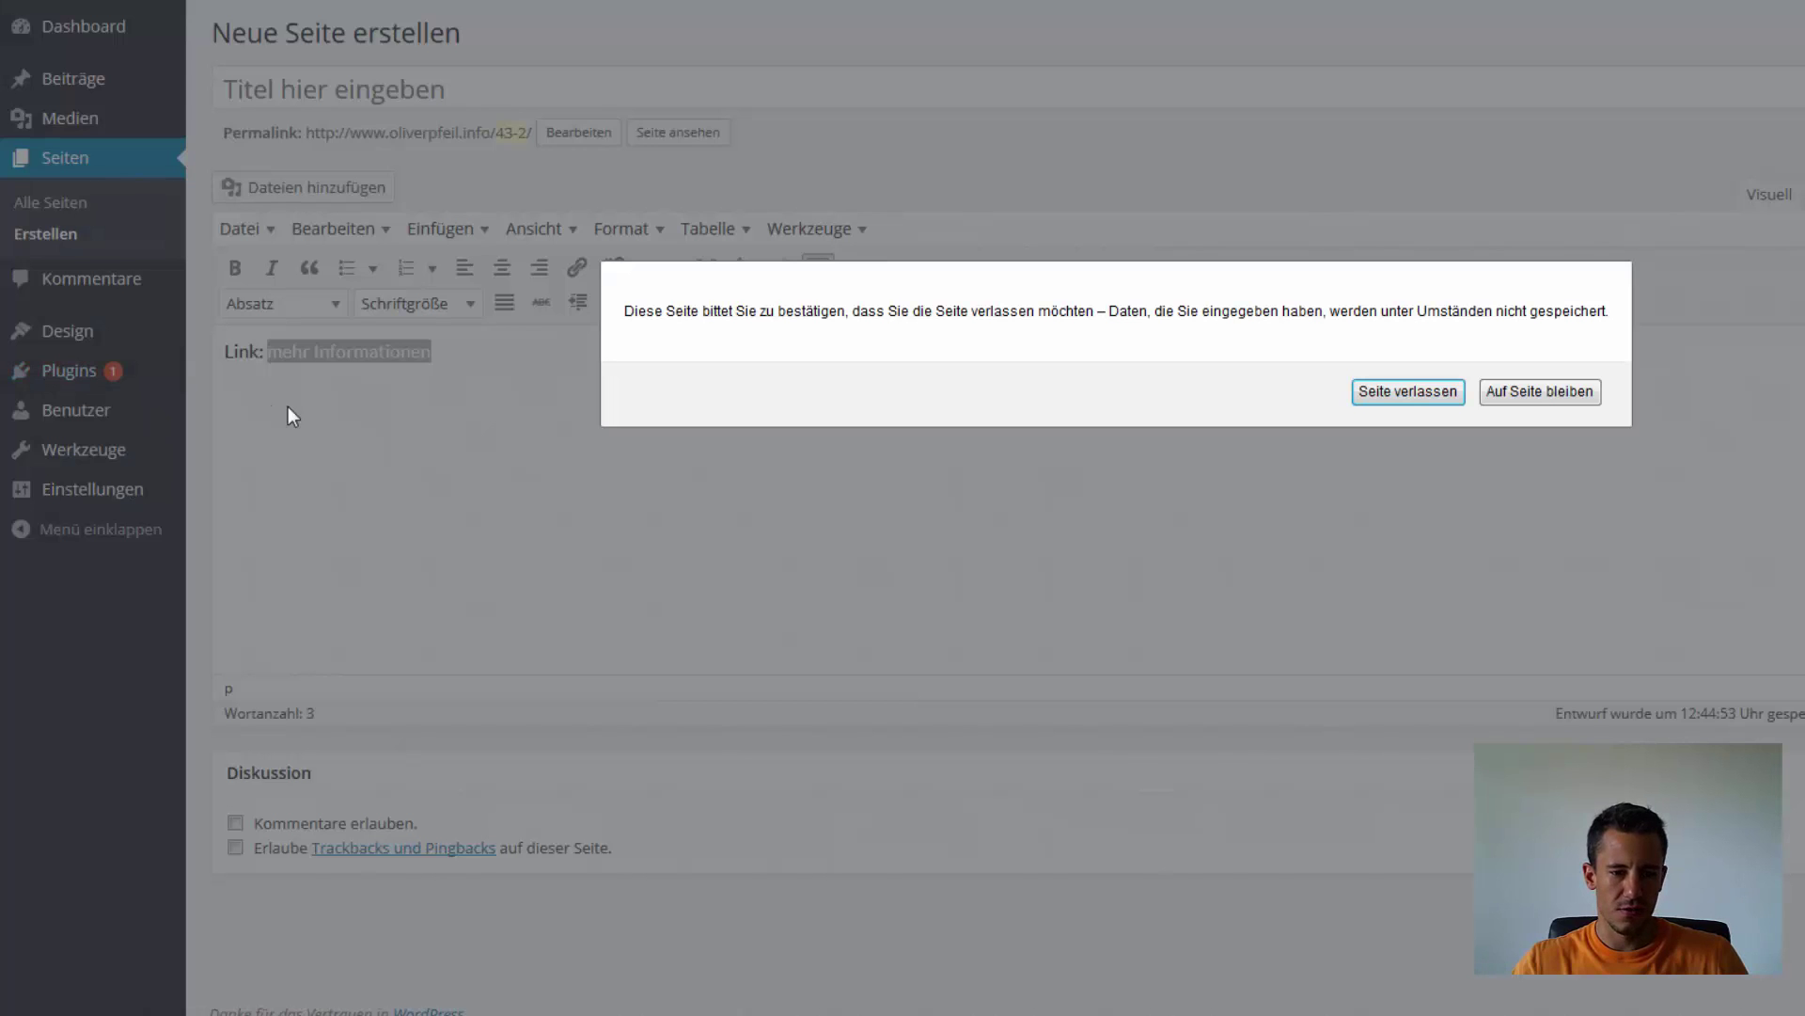
left_click(1404, 391)
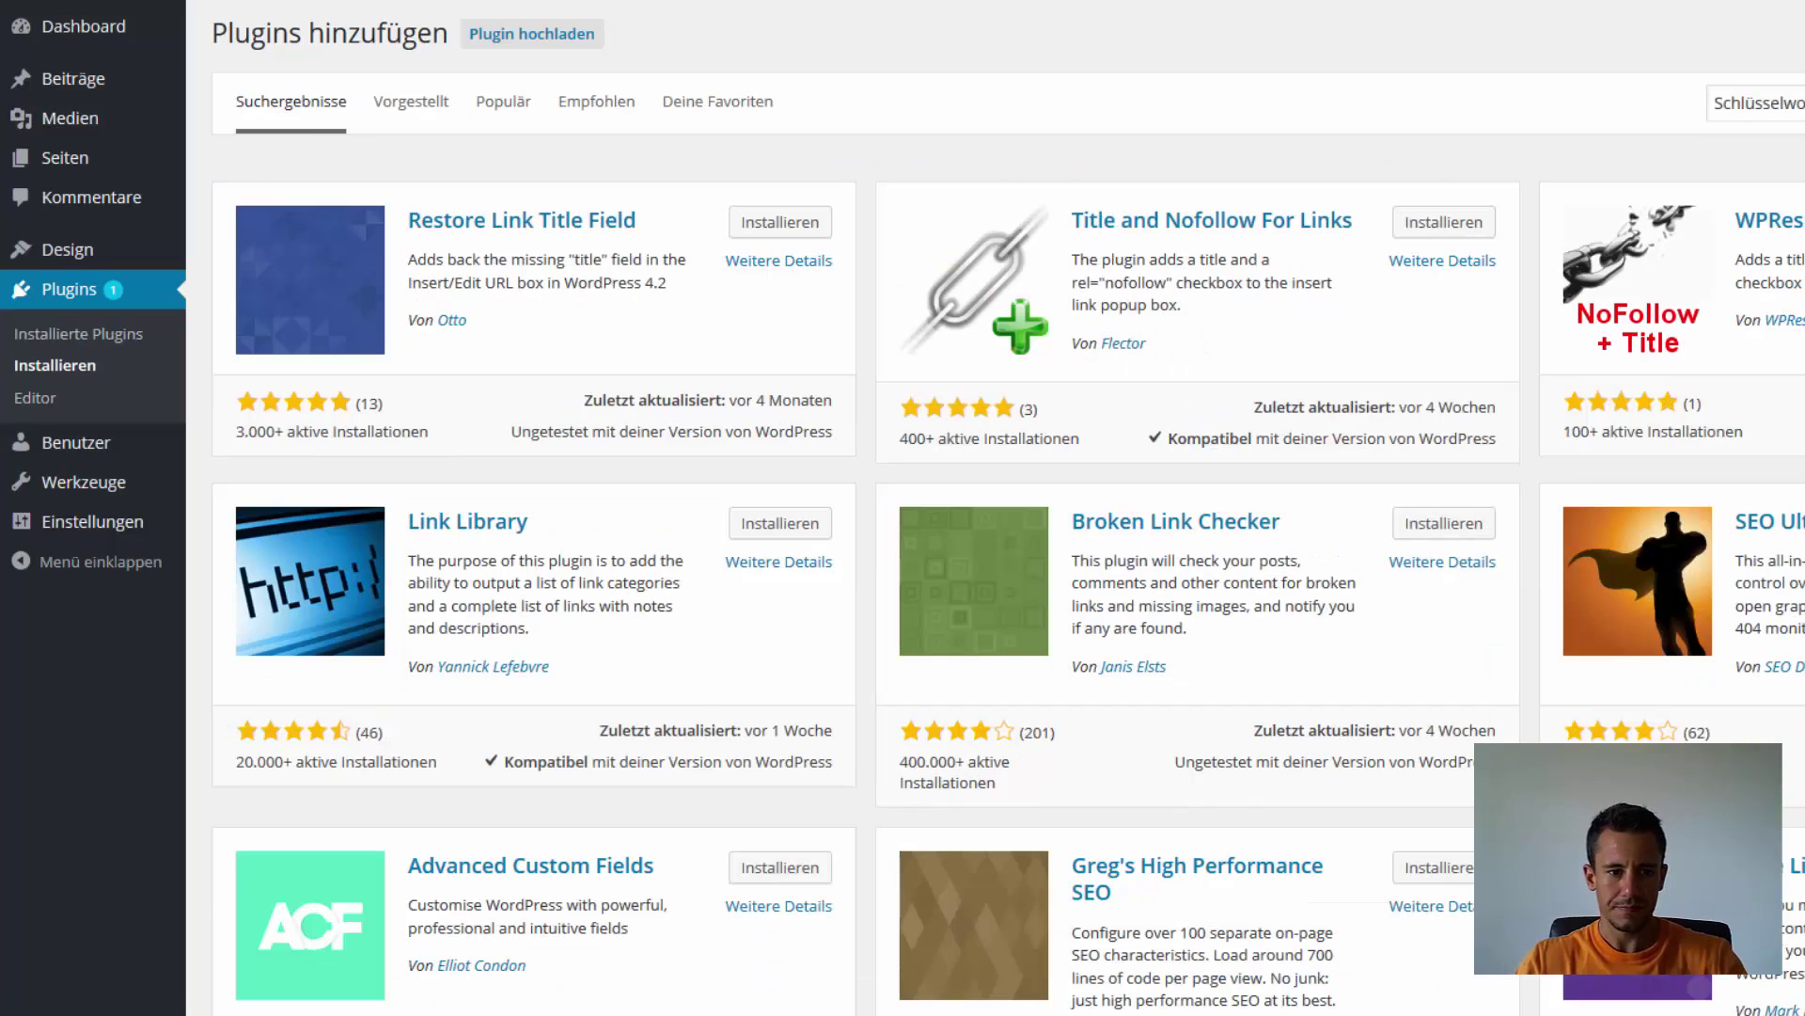
left_click(766, 226)
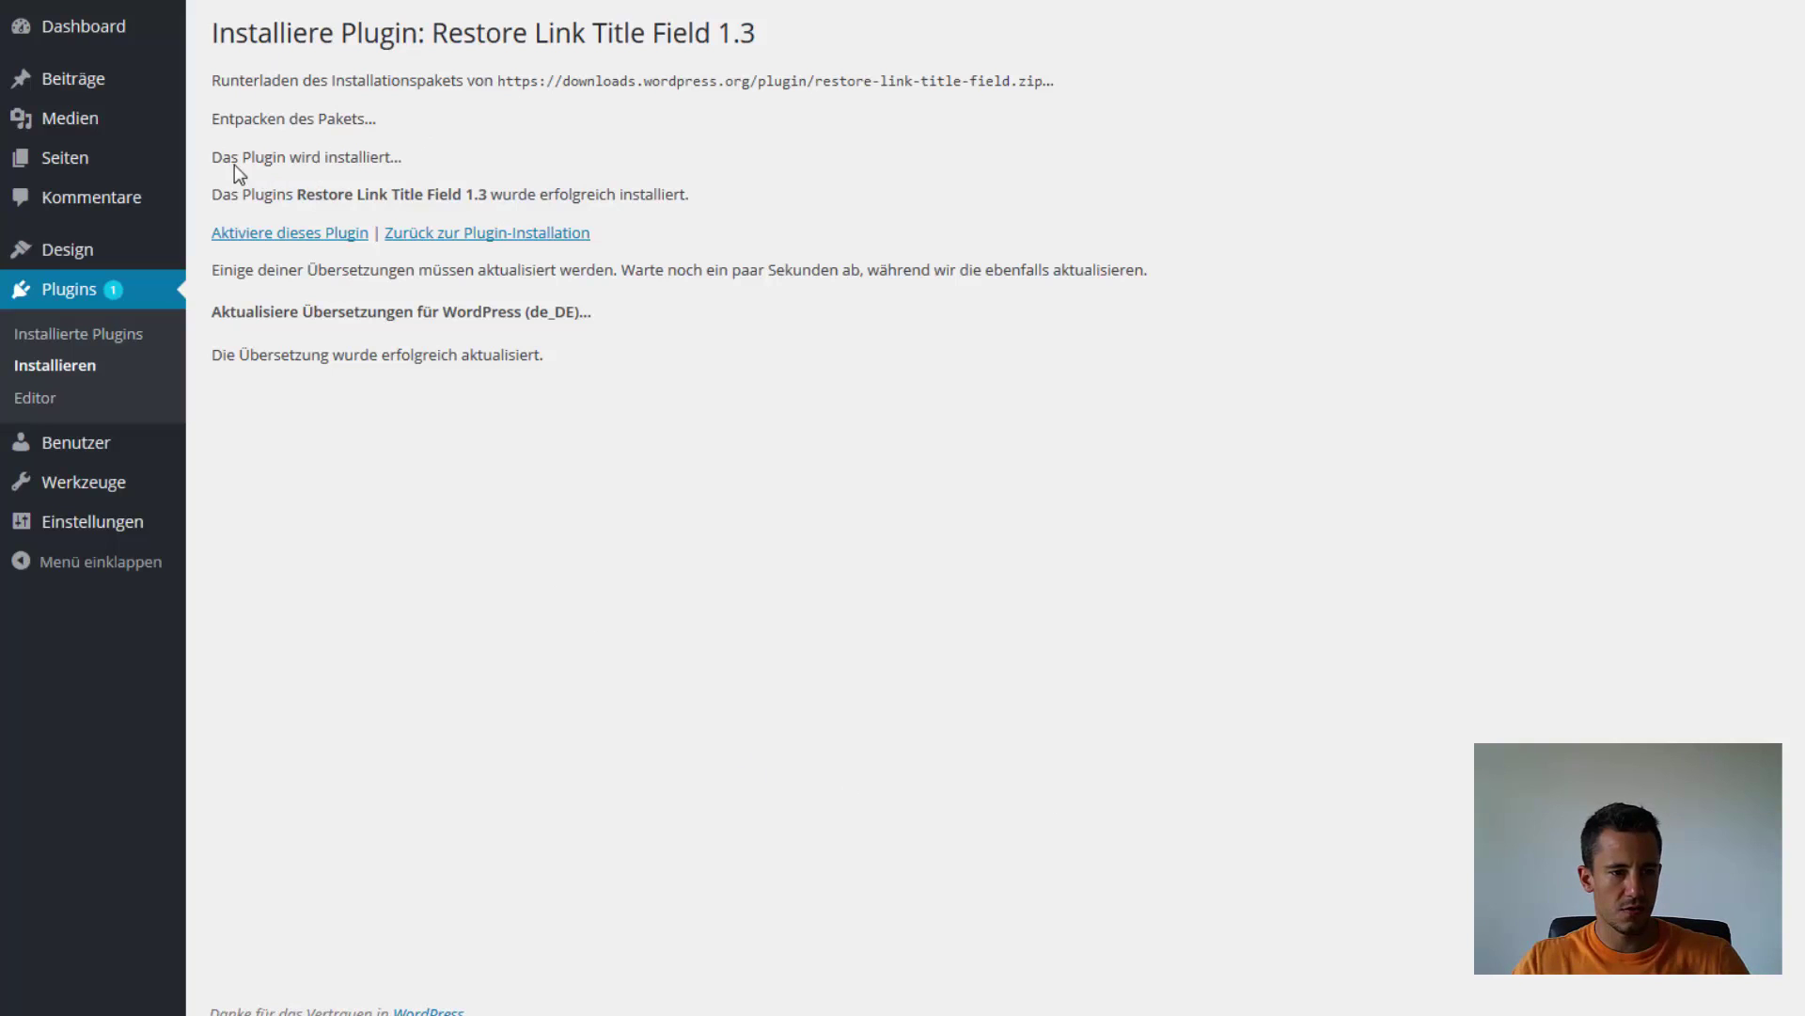
left_click(296, 243)
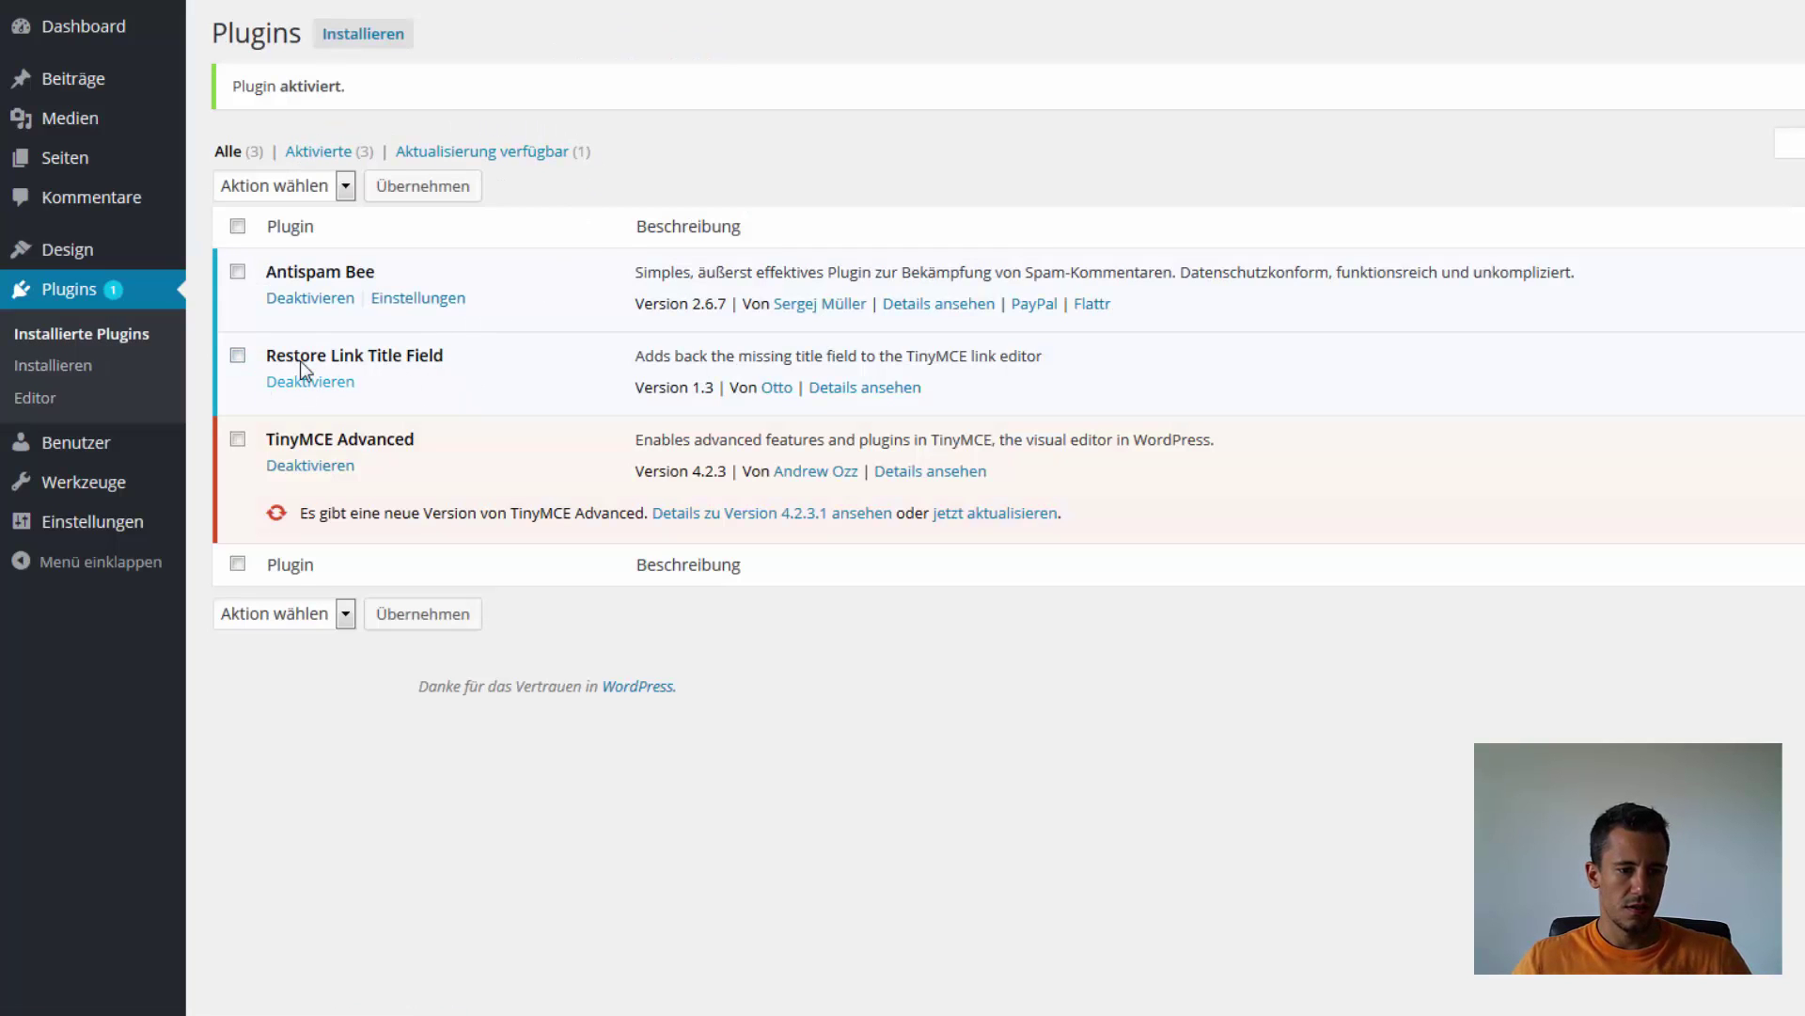
Create another new page and write "Link: mehr Informationen" as its content
mouse_move(37, 157)
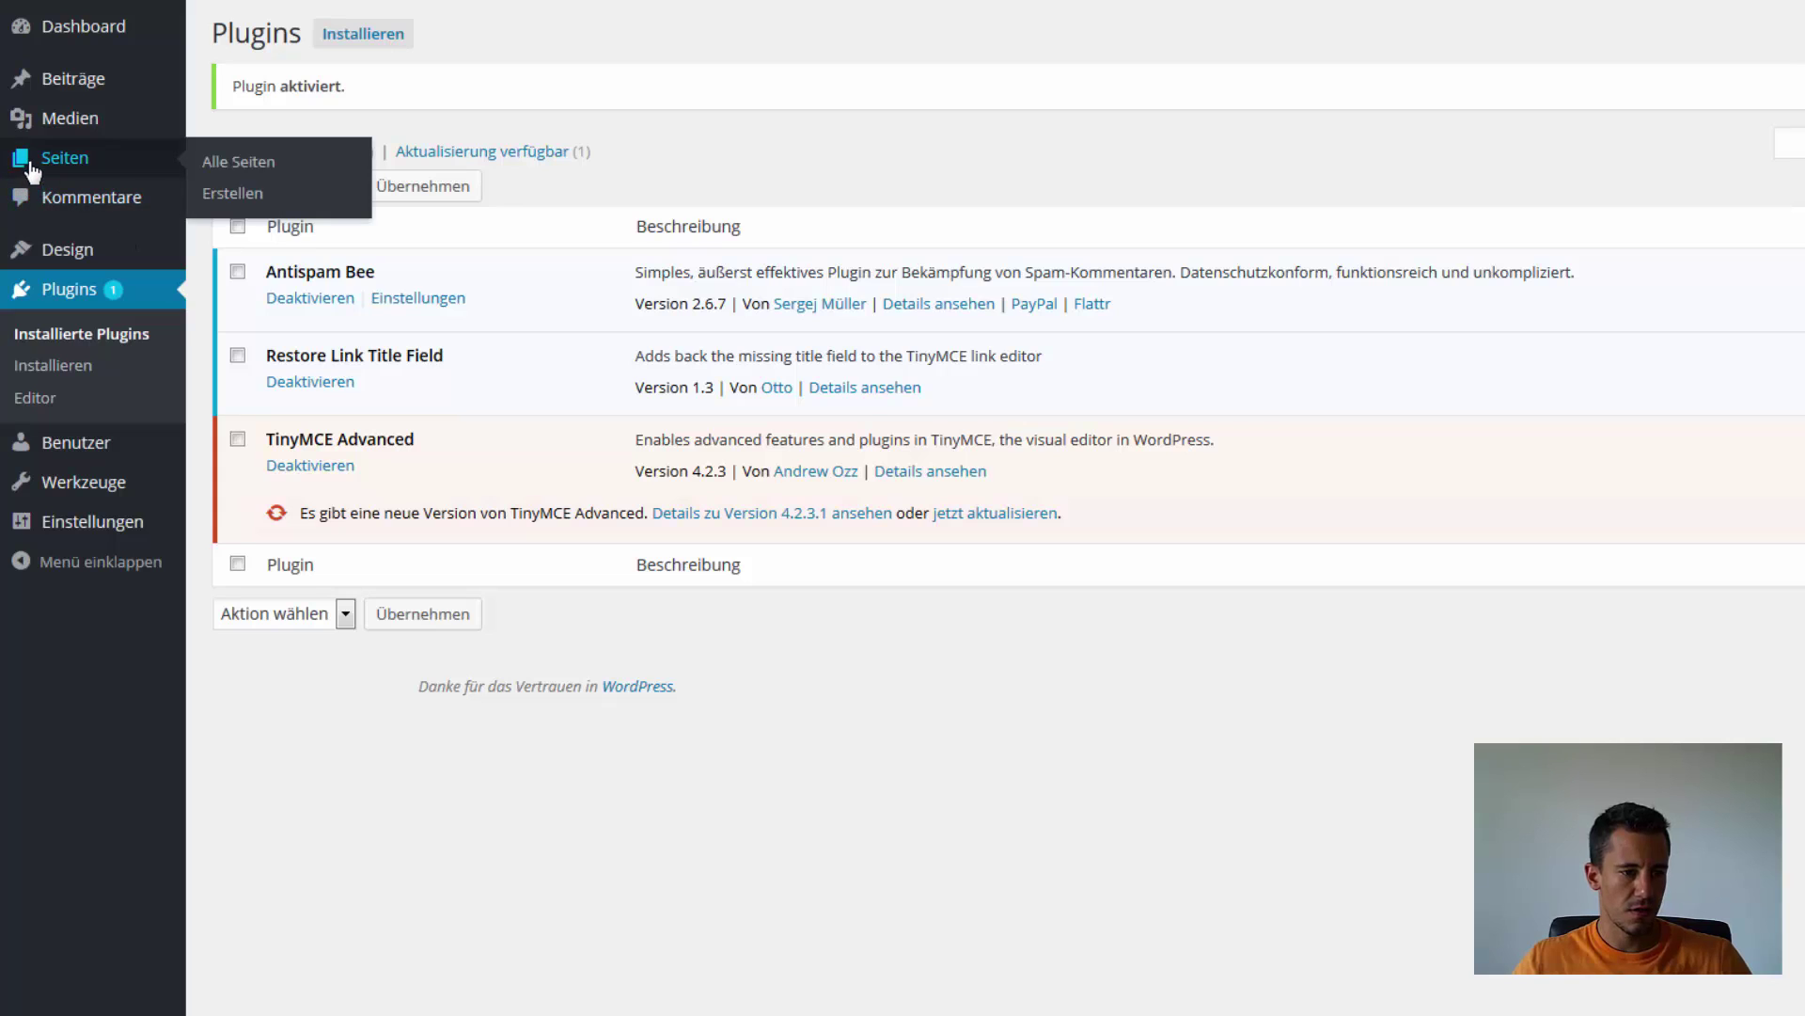
left_click(222, 205)
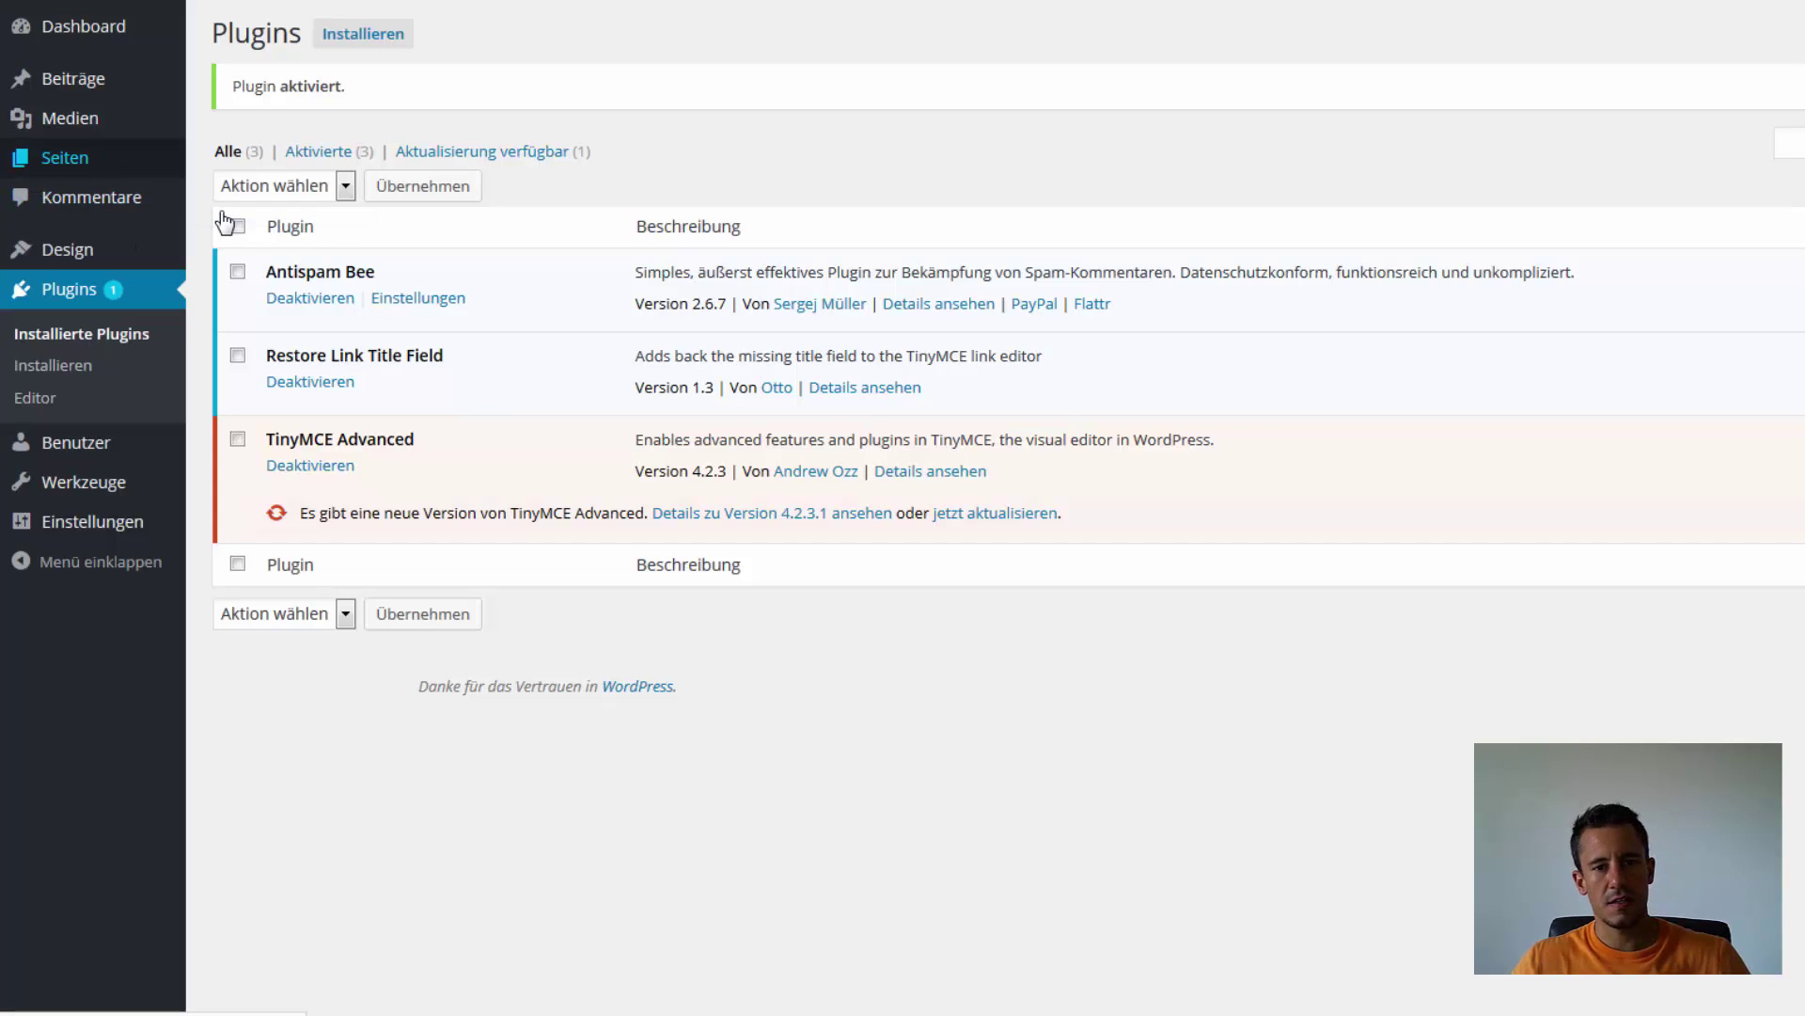
left_click(389, 420)
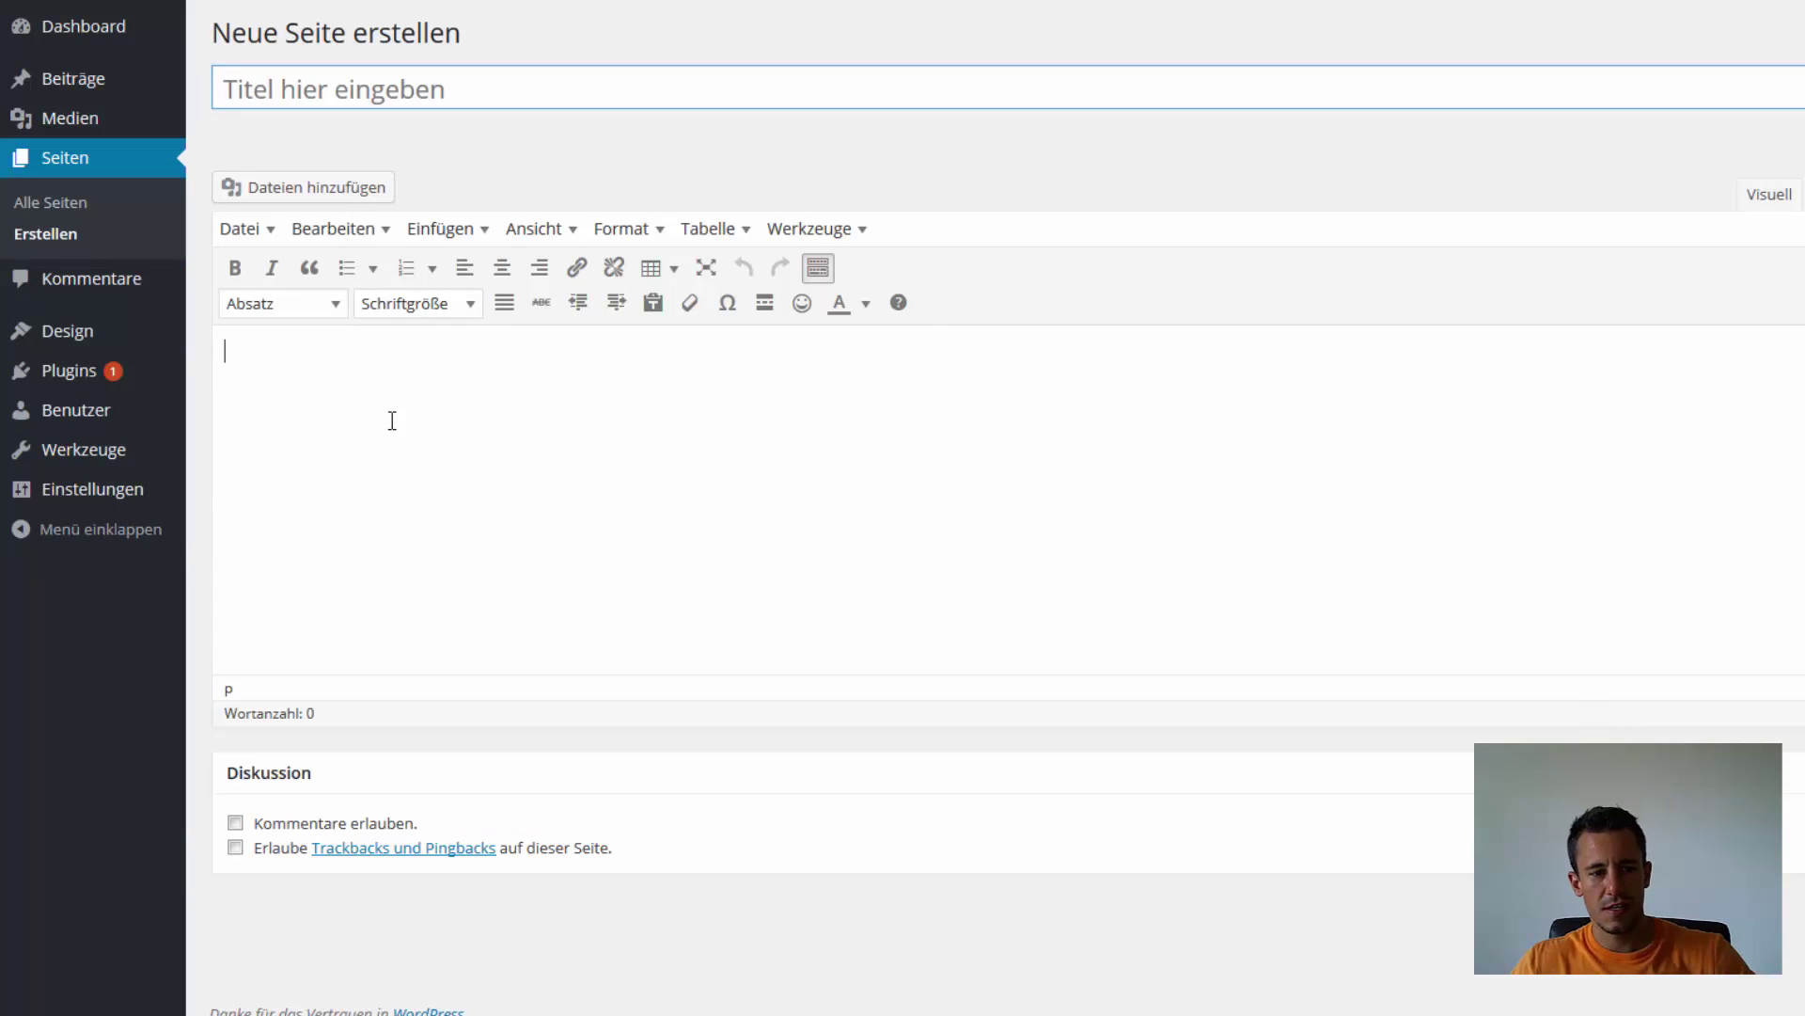
type("Limk:")
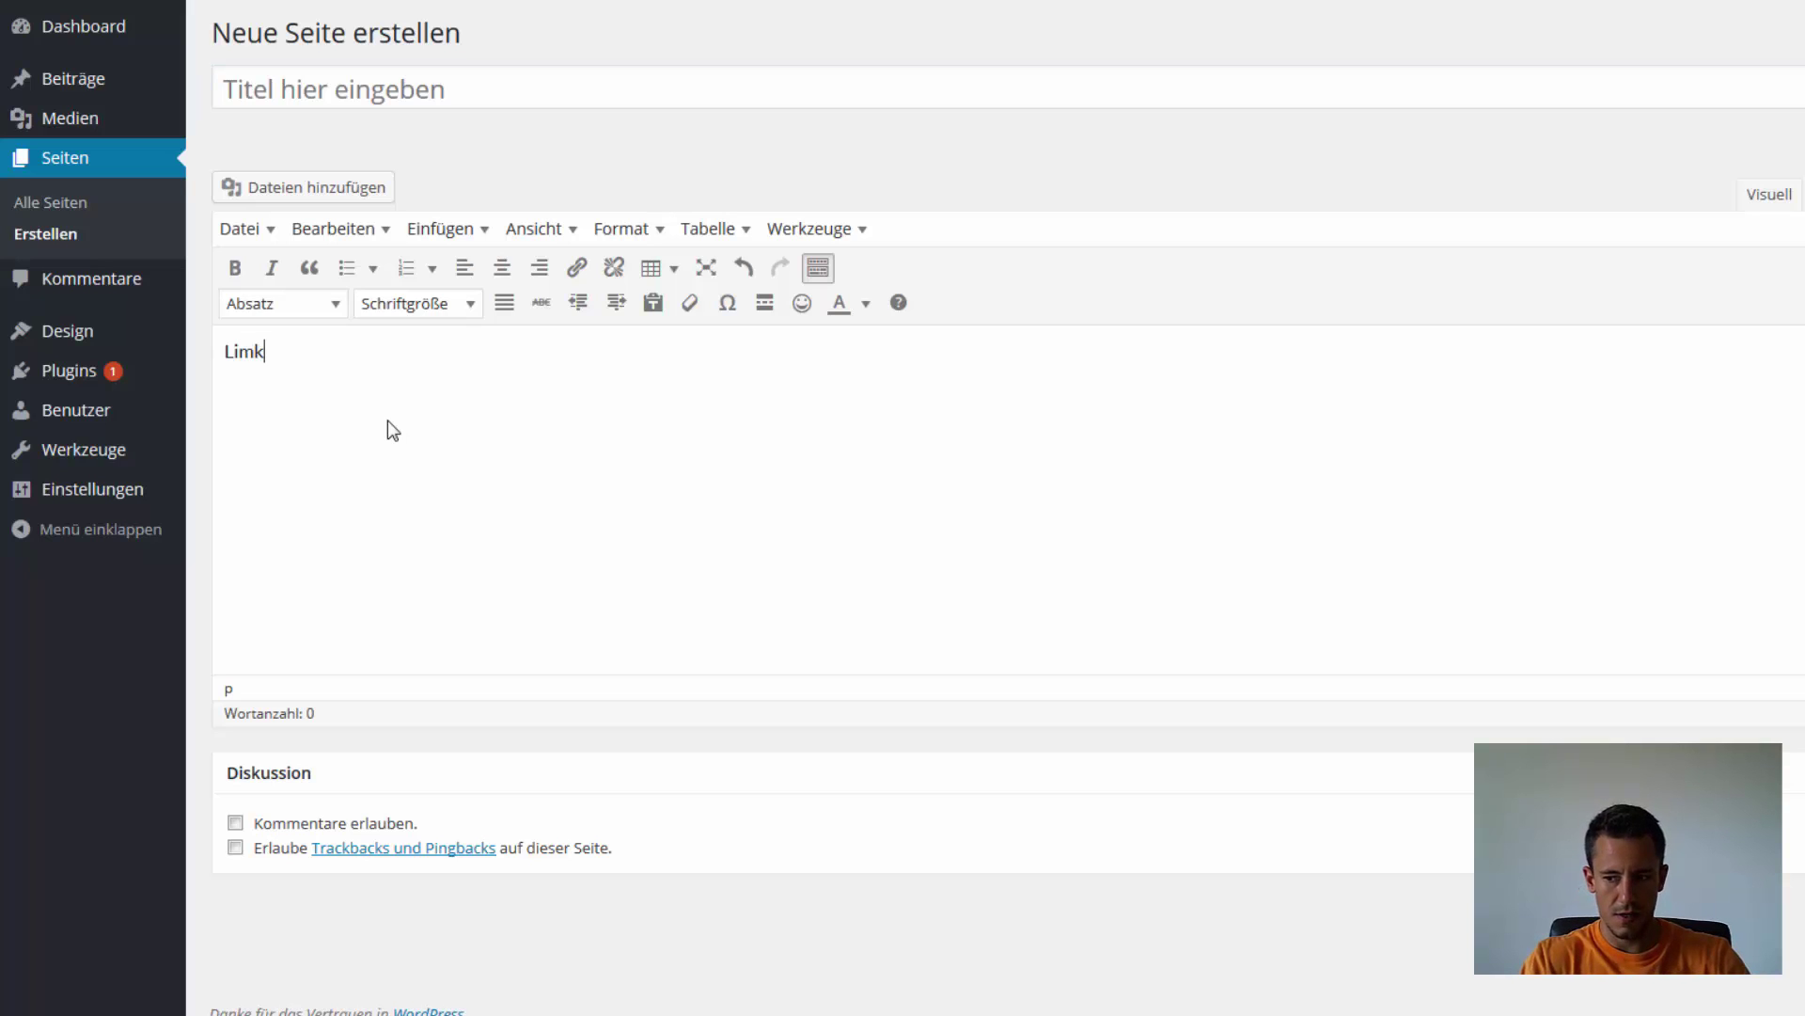
key("BackSpace")
key("BackSpace")
key("BackSpace")
type("n")
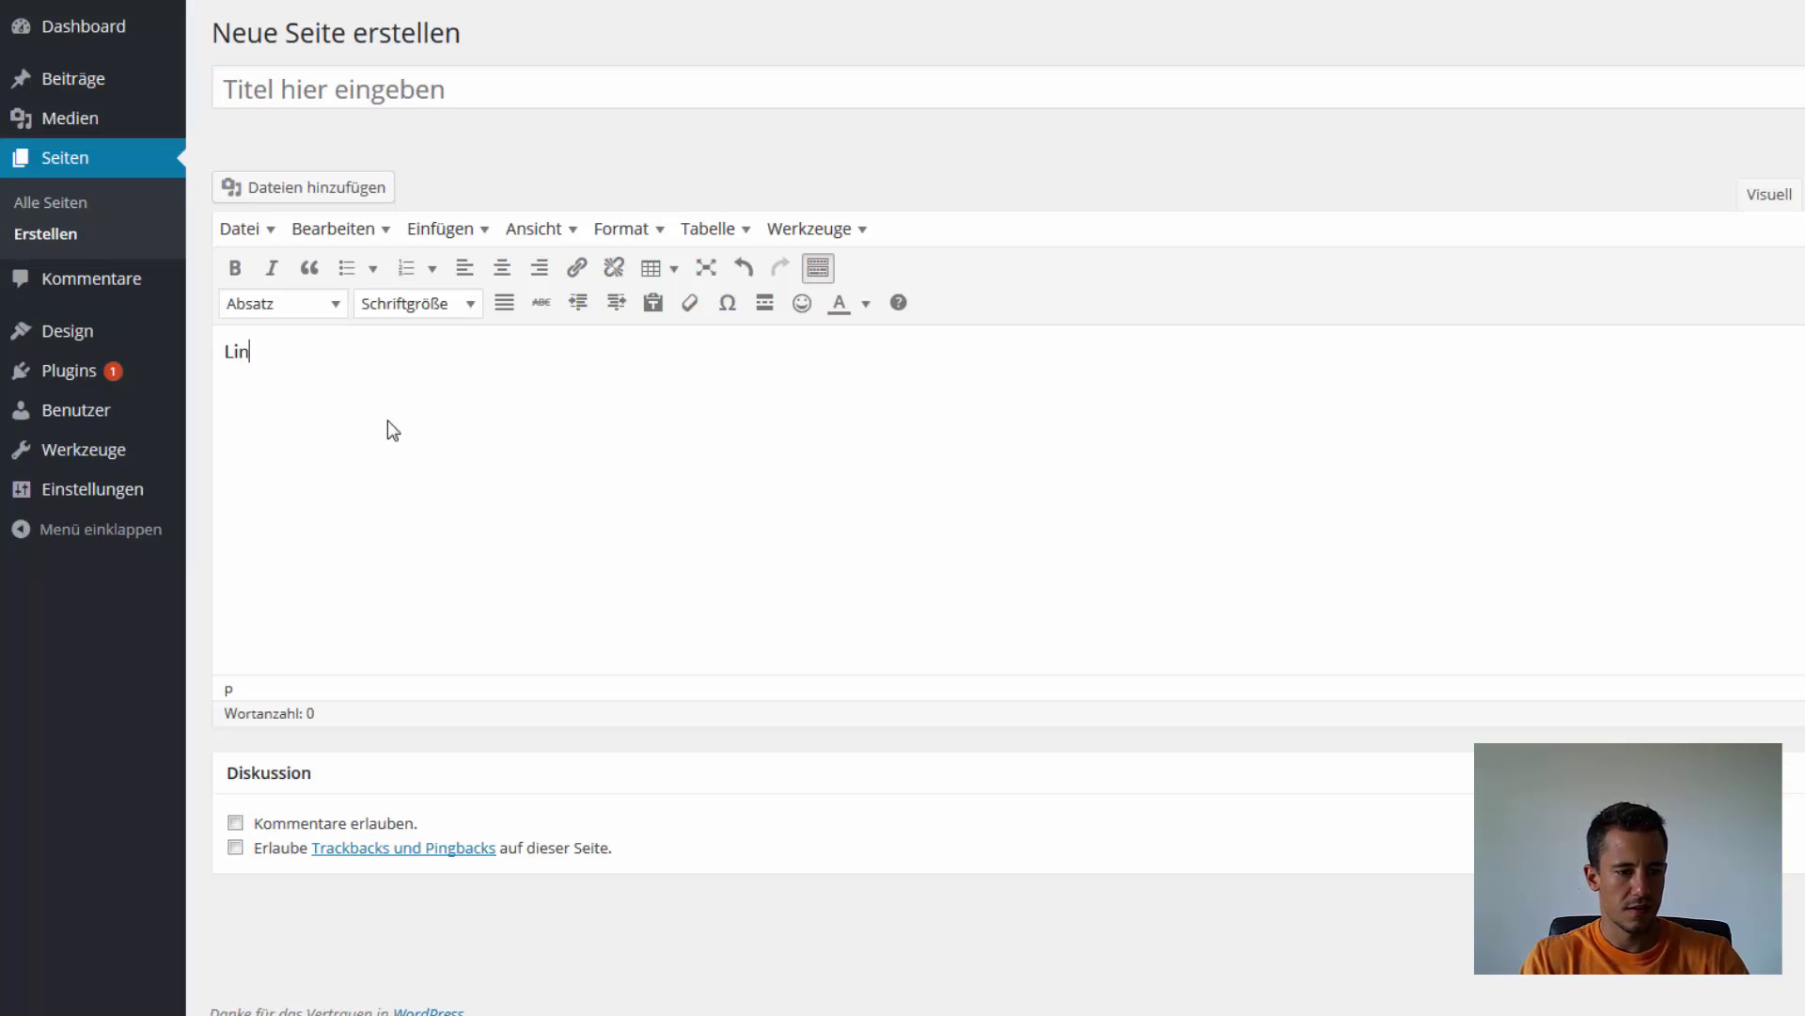
type("k: mehr Info")
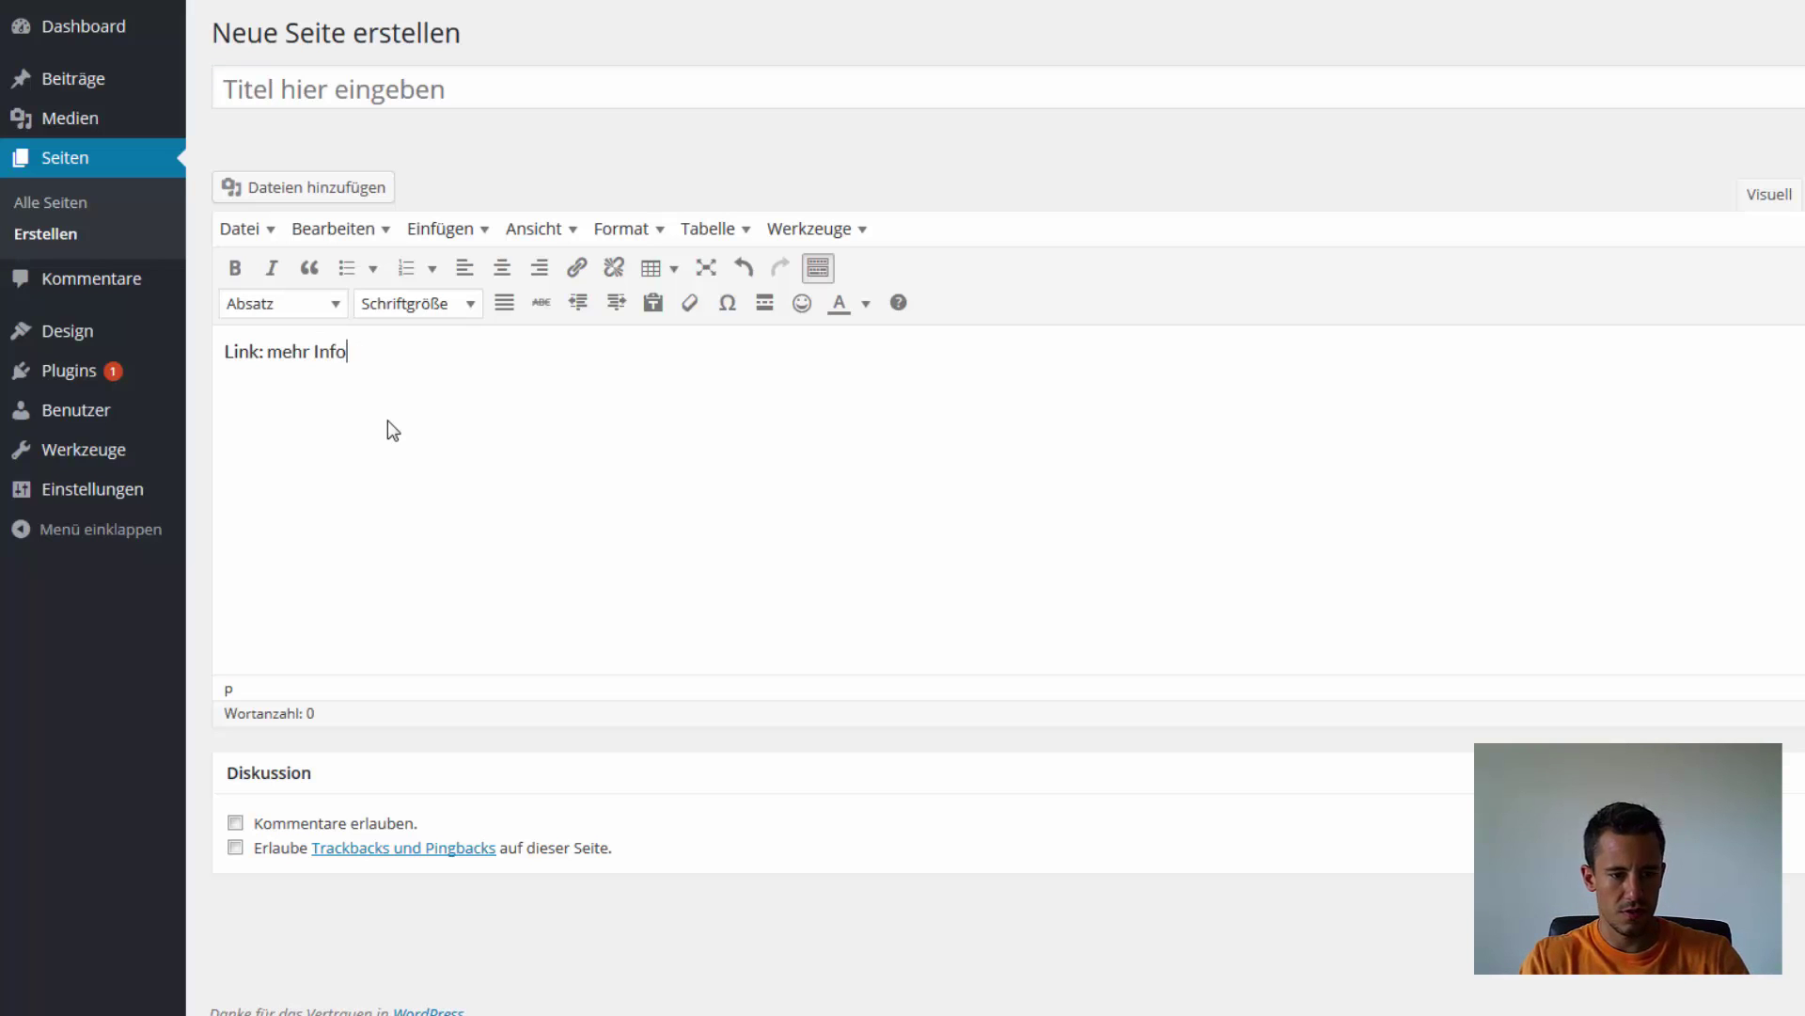
type("rmationen")
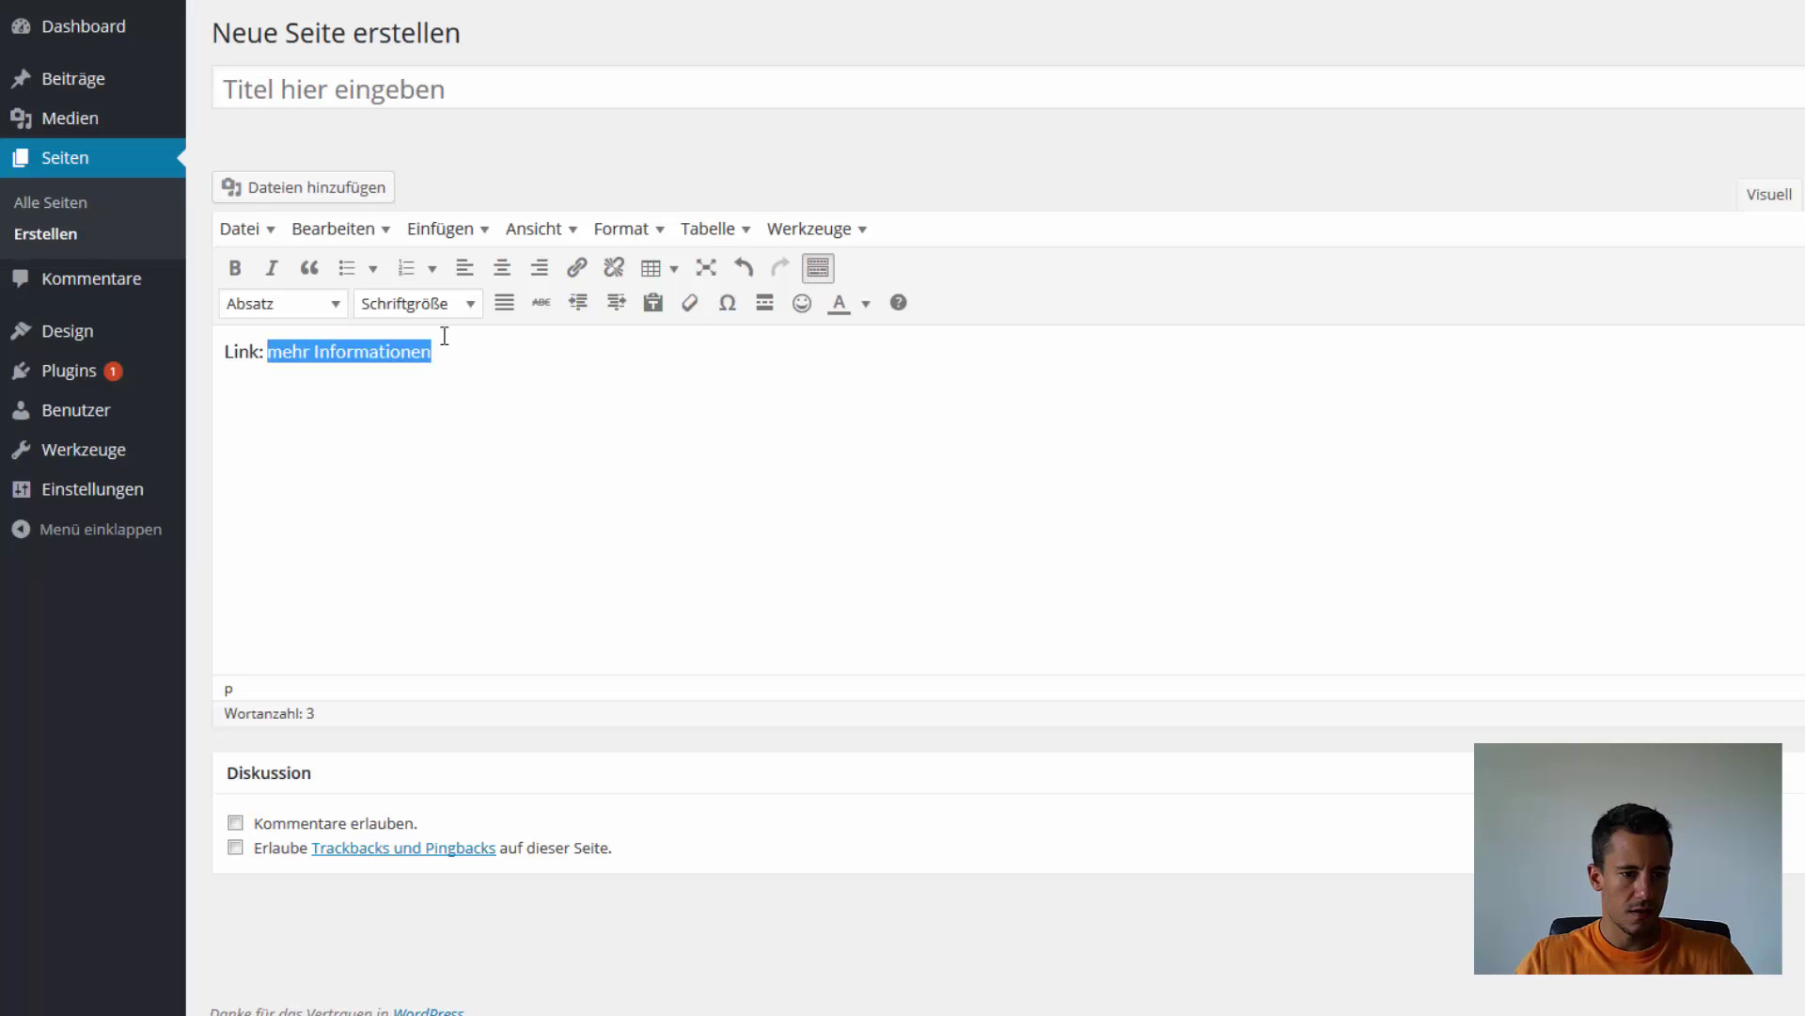
Start a link on the words "mehr Informationen" and set its URL to the http address of the site owner's .de website
left_click_drag(269, 353, 434, 350)
left_click(580, 266)
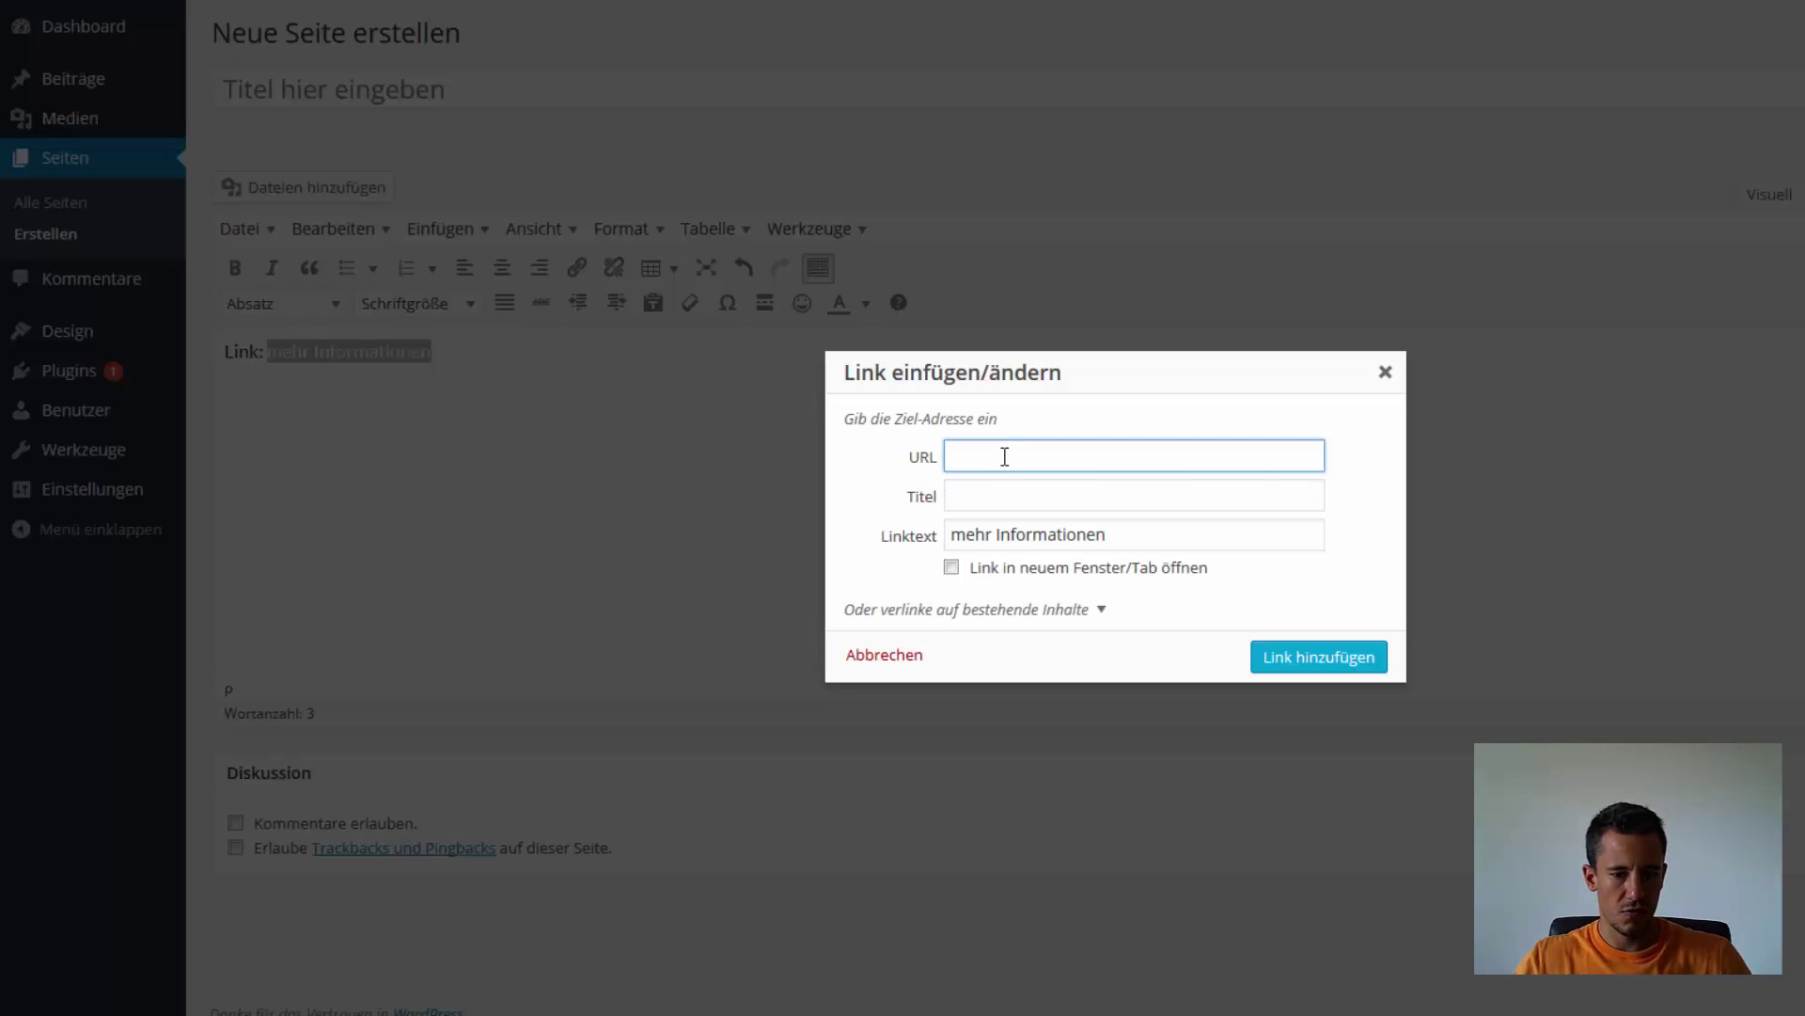
left_click(1004, 457)
type("httt")
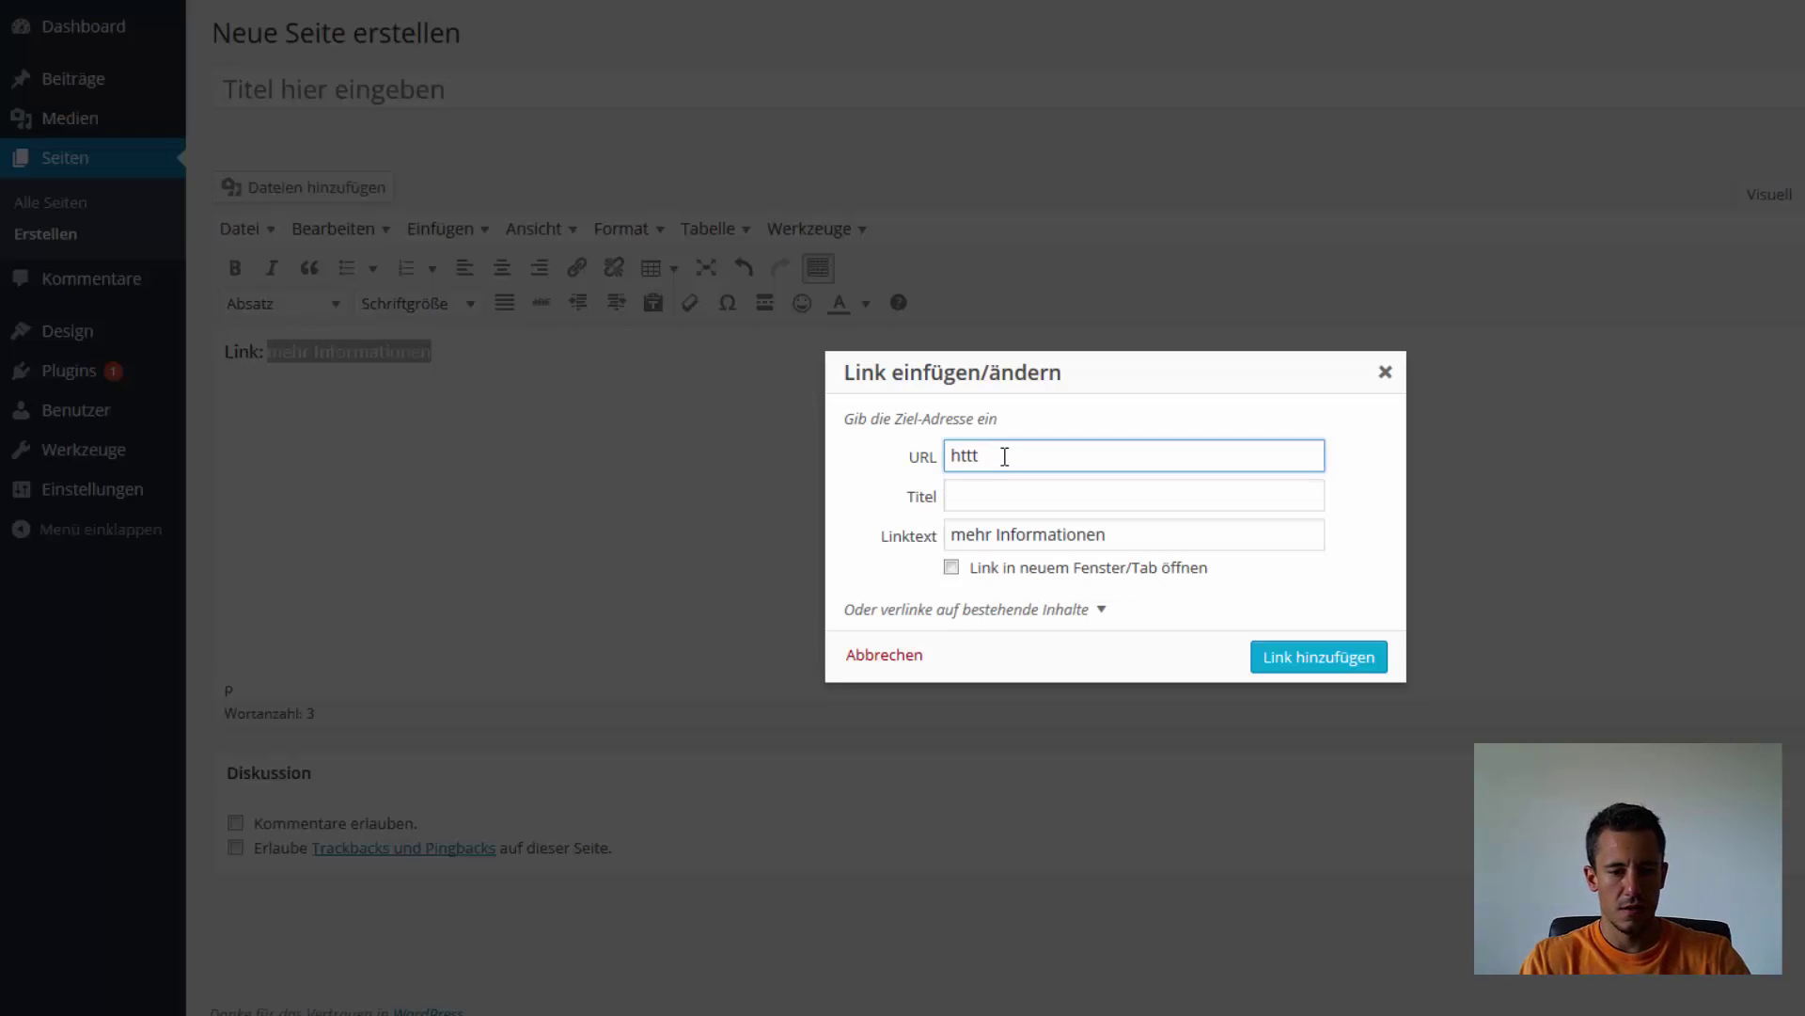
key("BackSpace")
type("p")
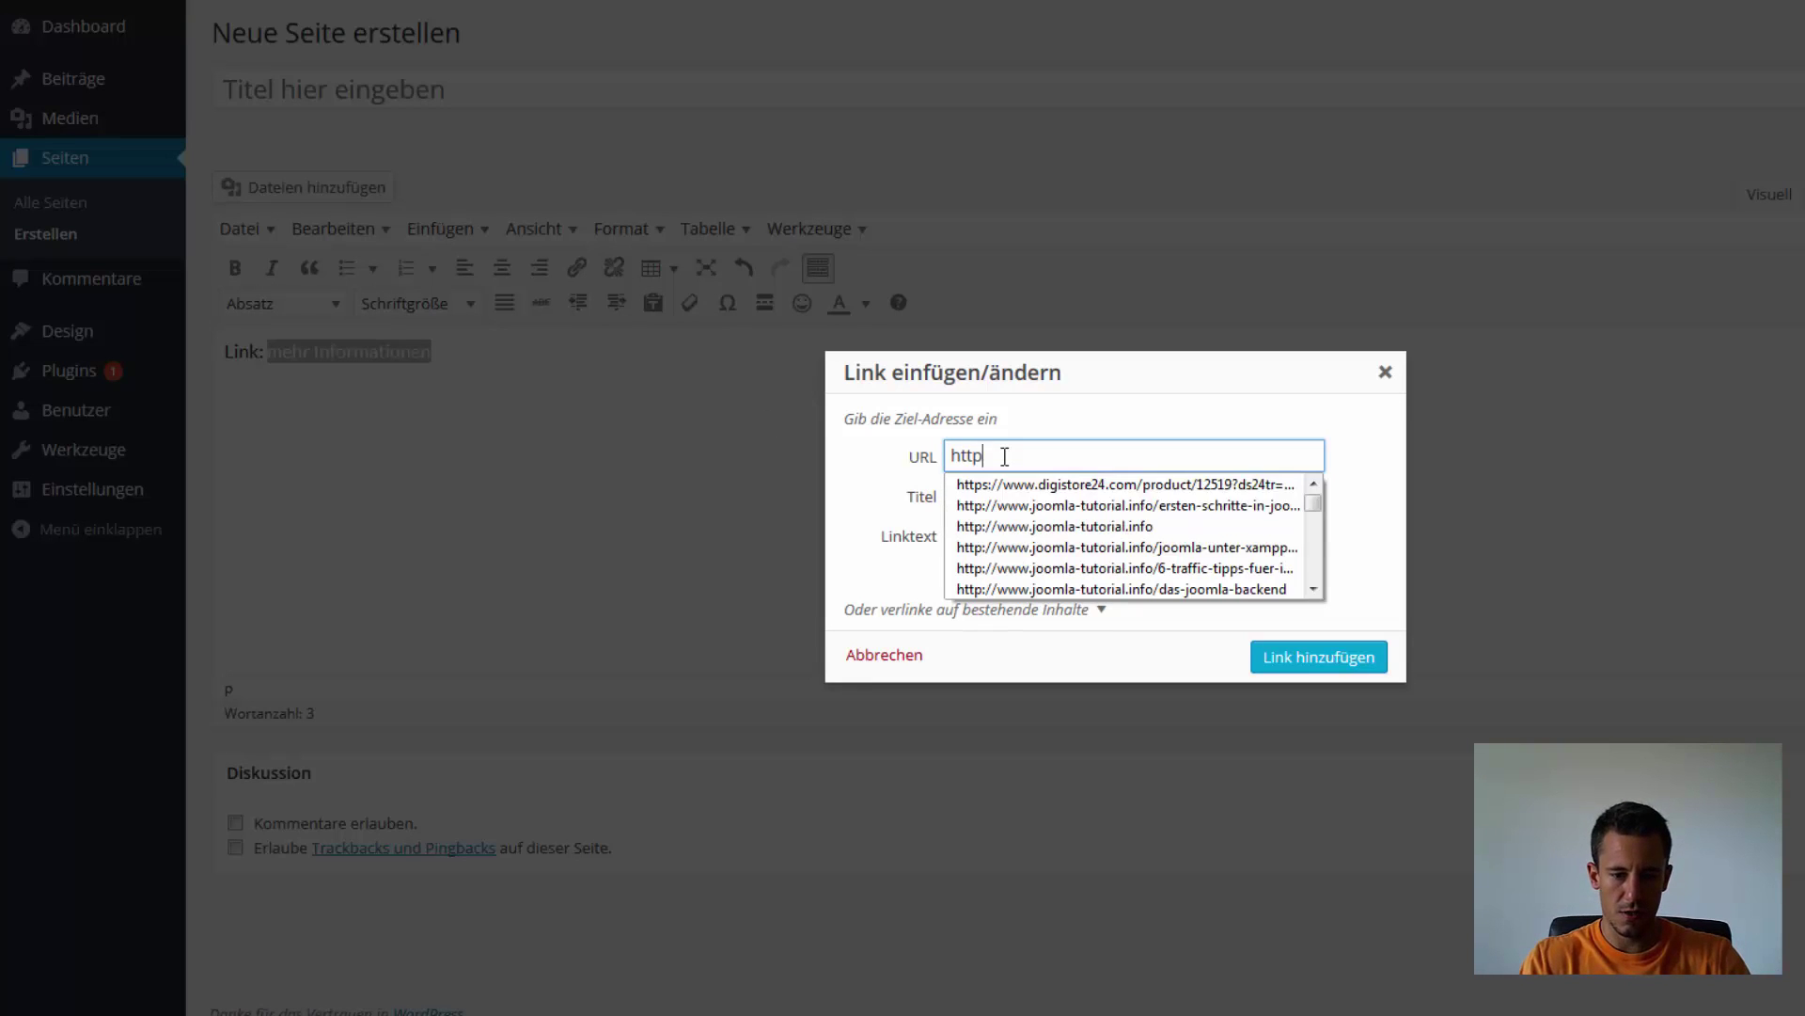
type("://www.o")
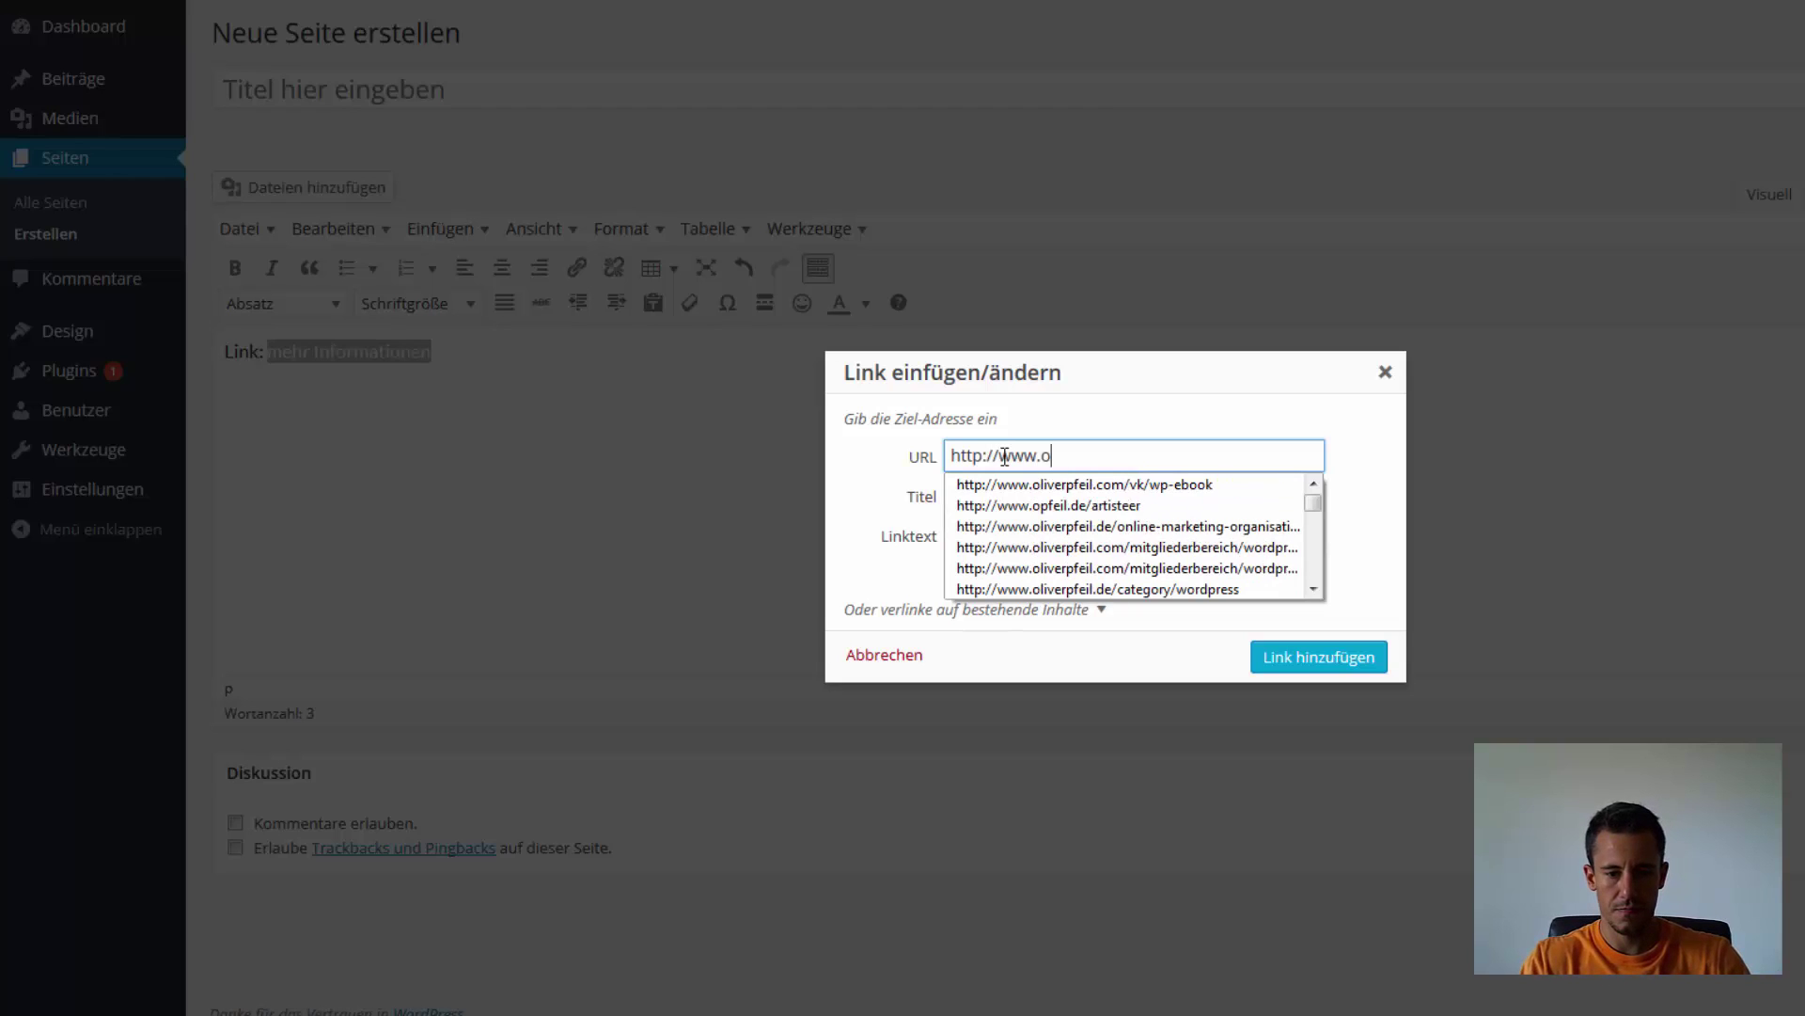
type("liverpfeil.de")
key("Tab")
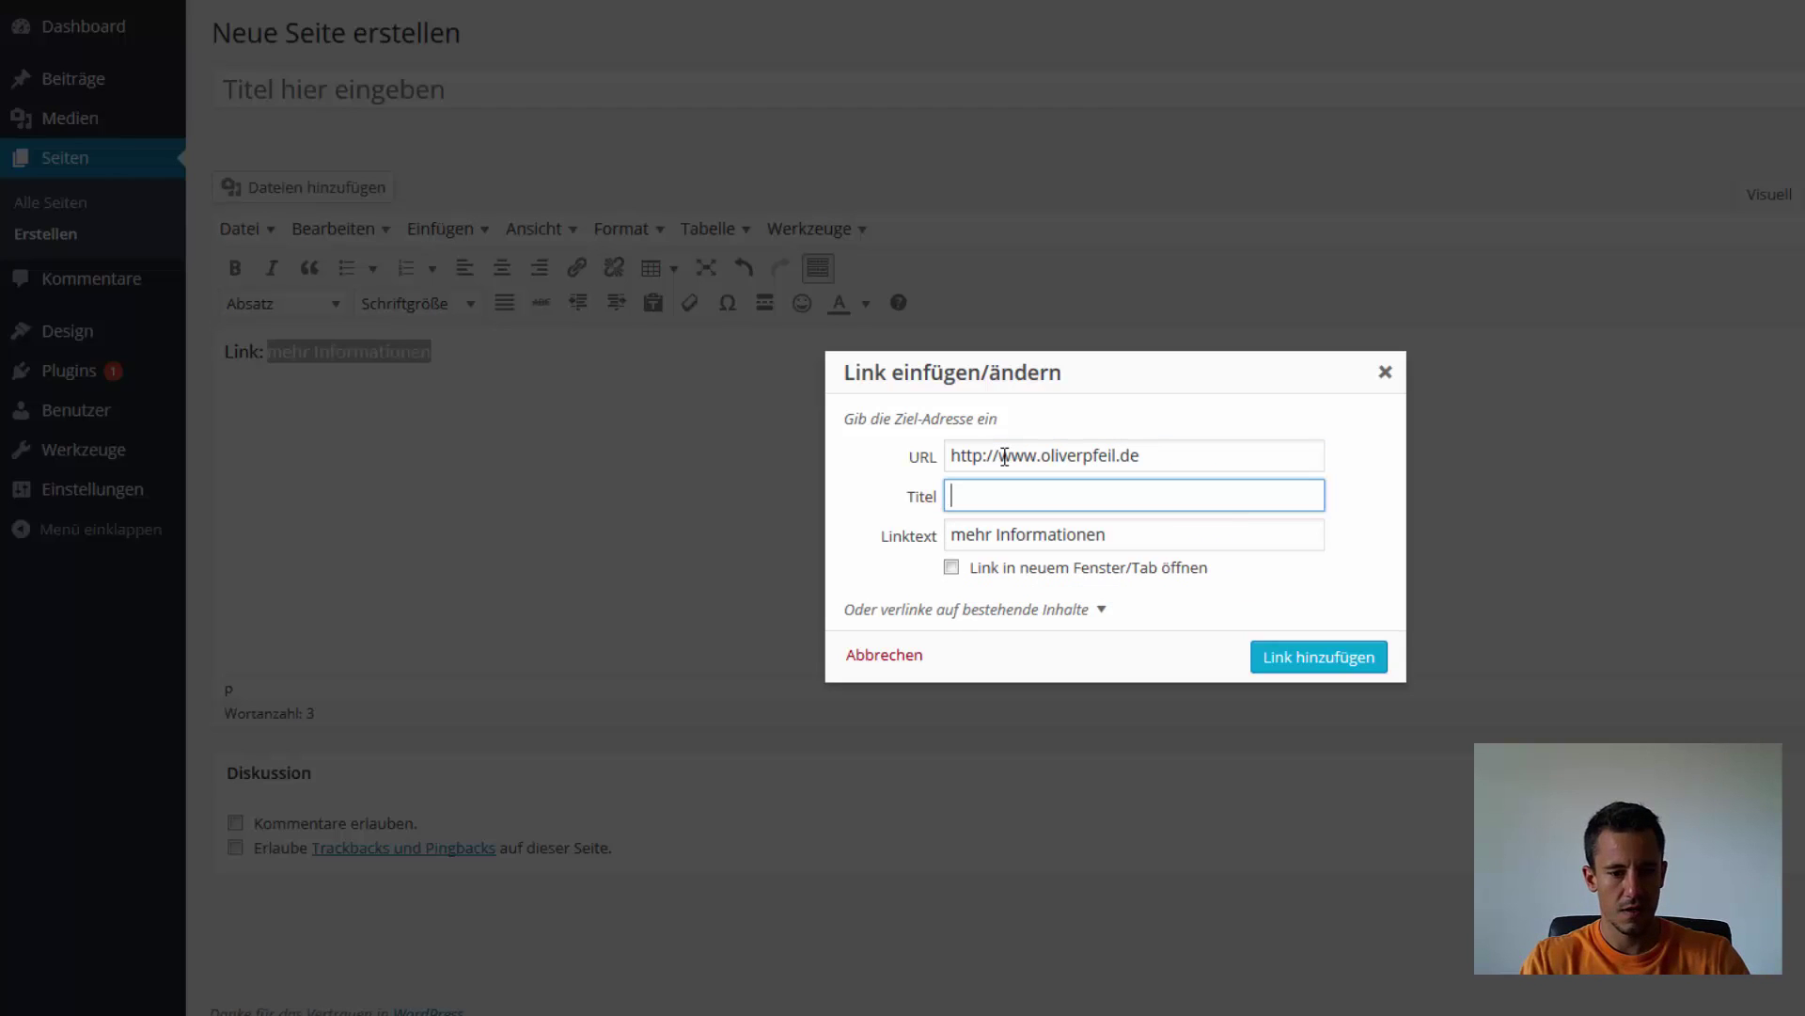
Set the link title to "Hier gehts zur Startseite von" followed by the site owner's full name, and add the link
type("Hier ")
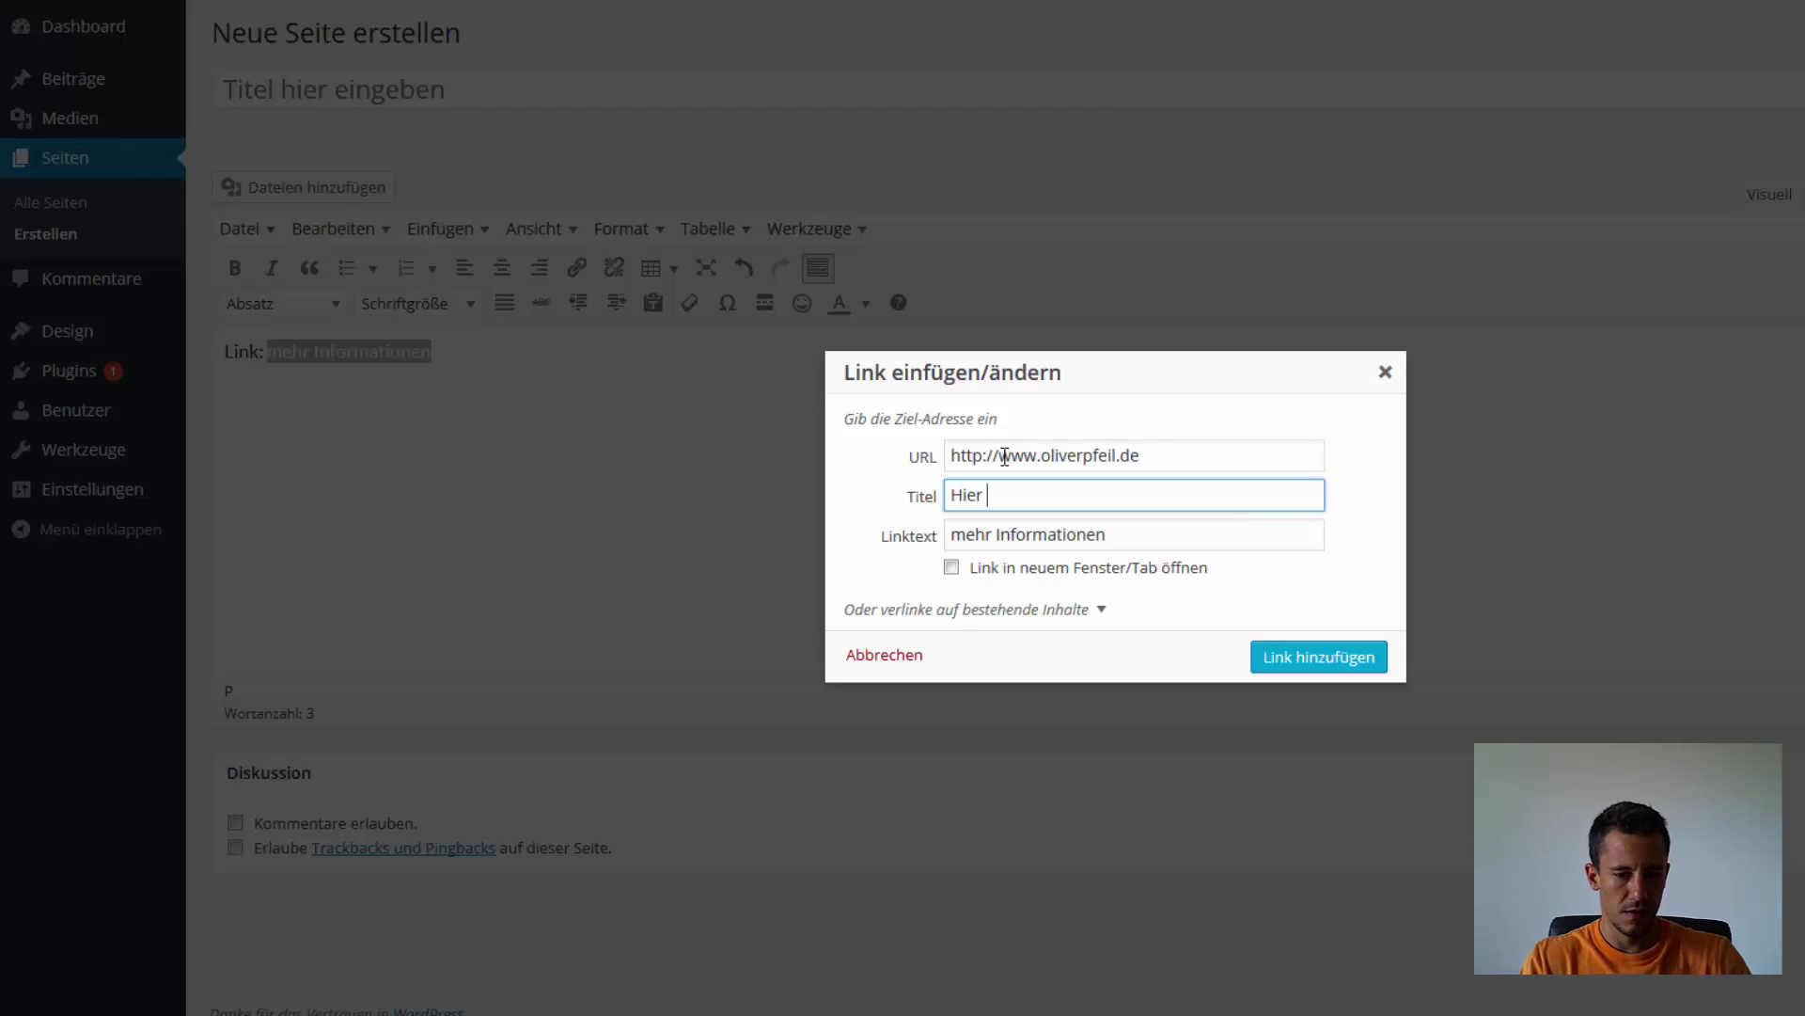
type("gehts zur Startseit")
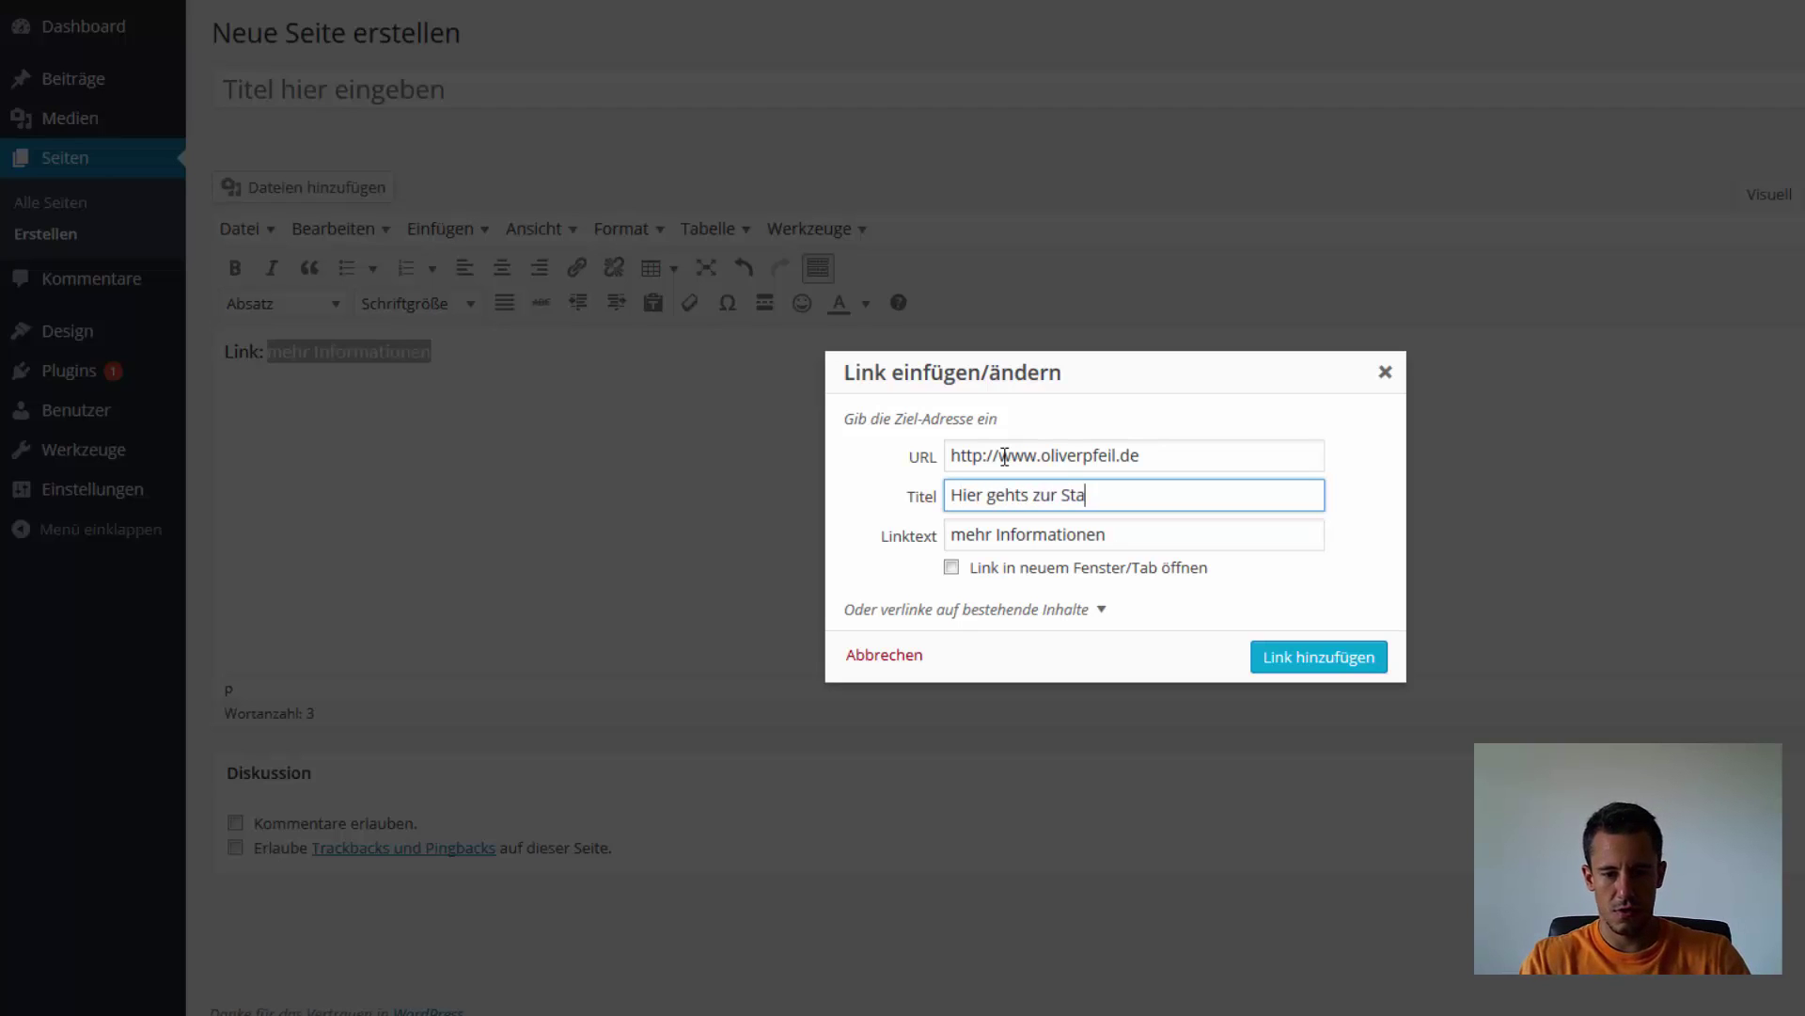
key("BackSpace")
key("BackSpace")
key("BackSpace")
key("BackSpace")
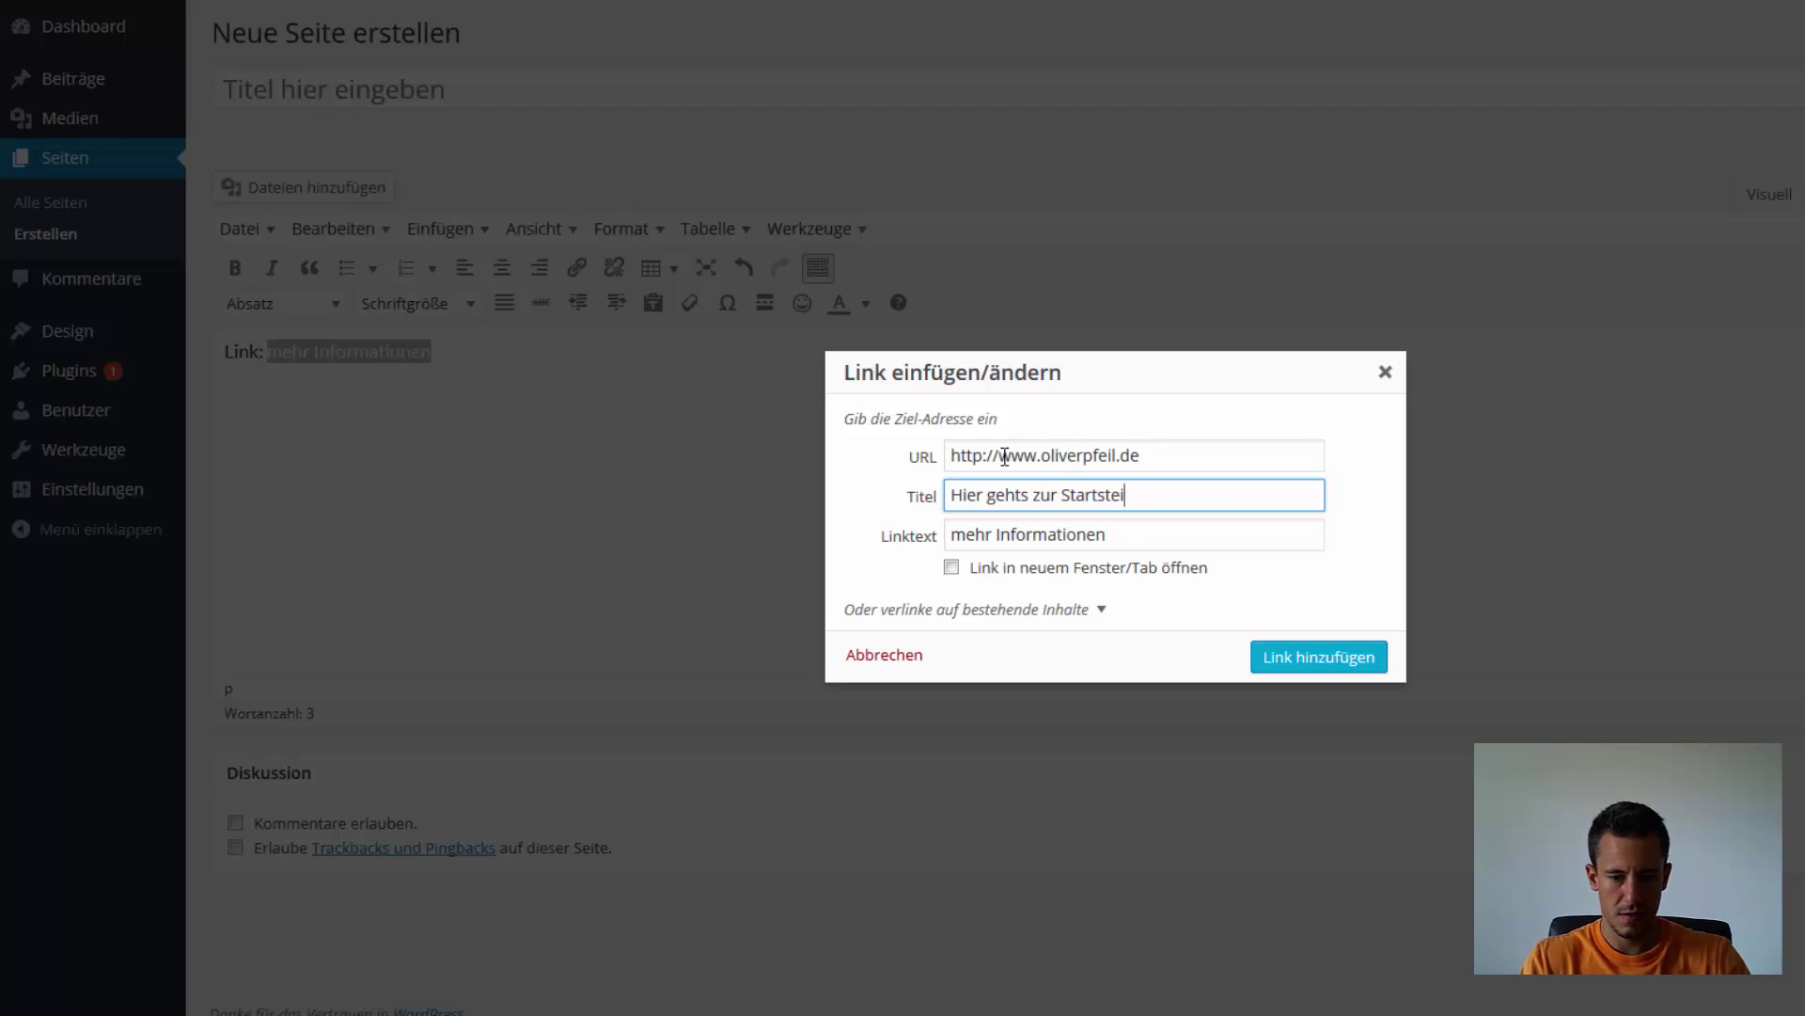
type("seite von Oliver Pfeil")
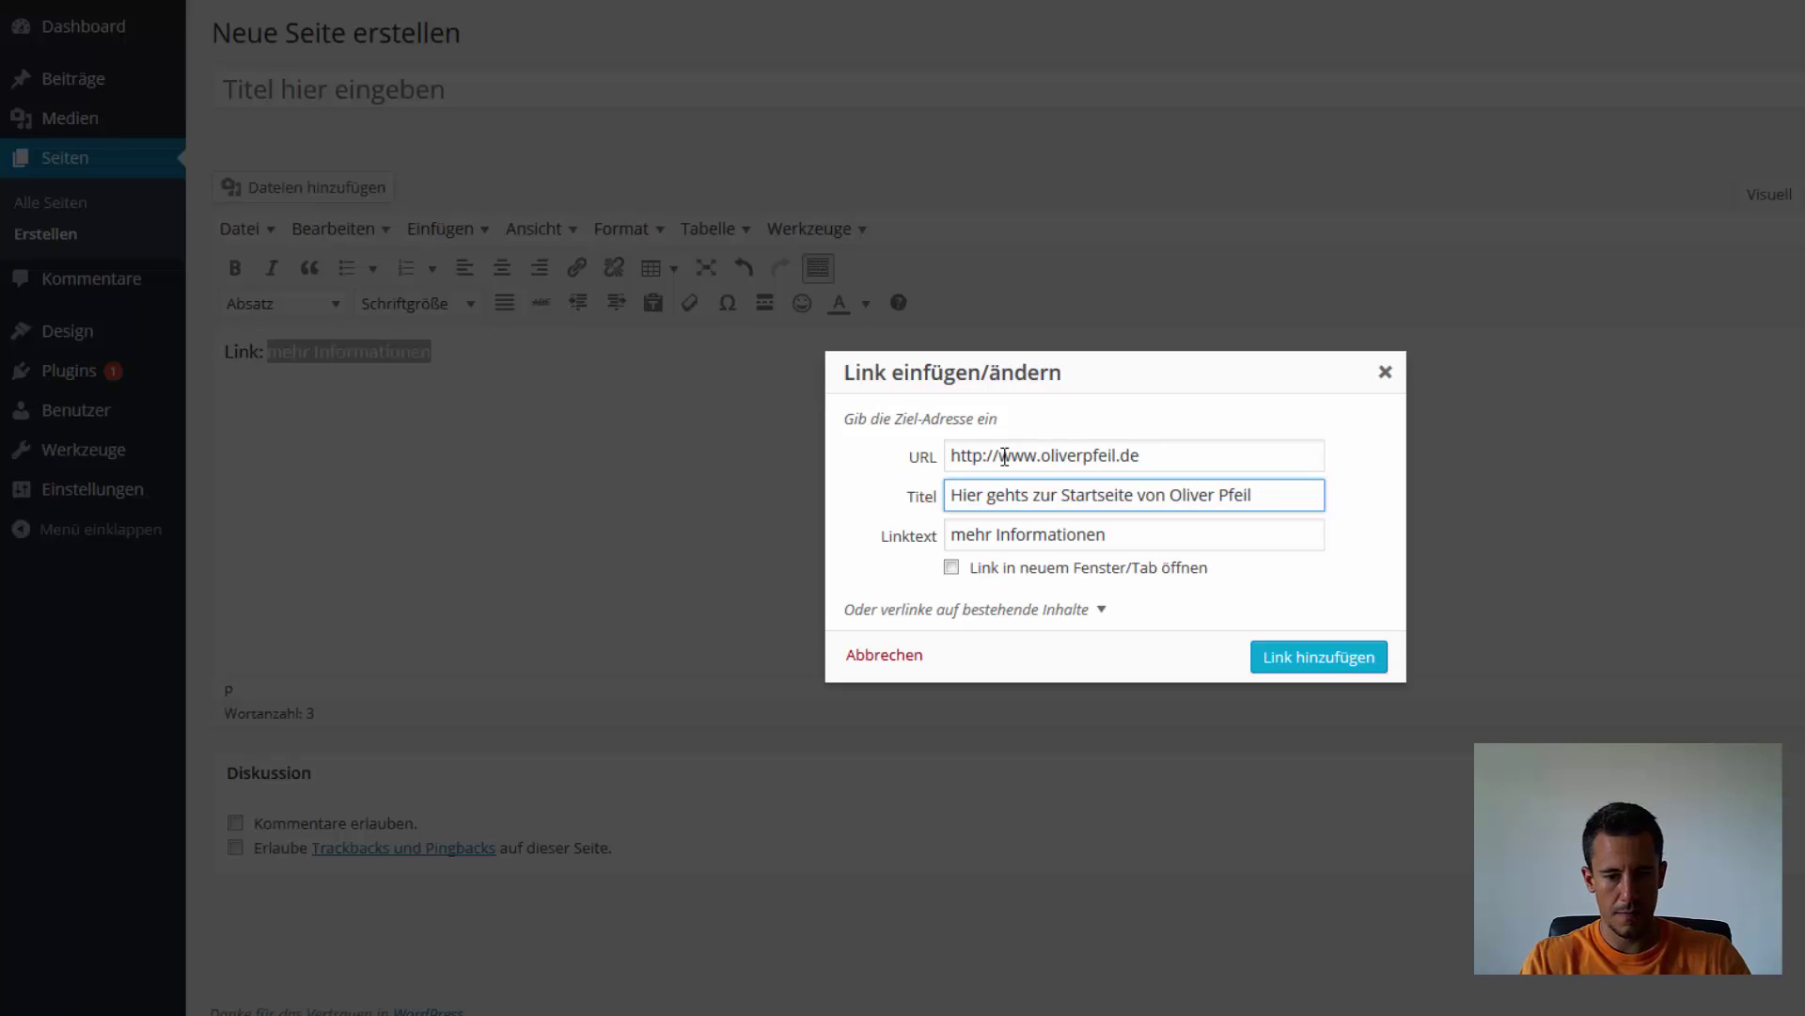
left_click(1281, 658)
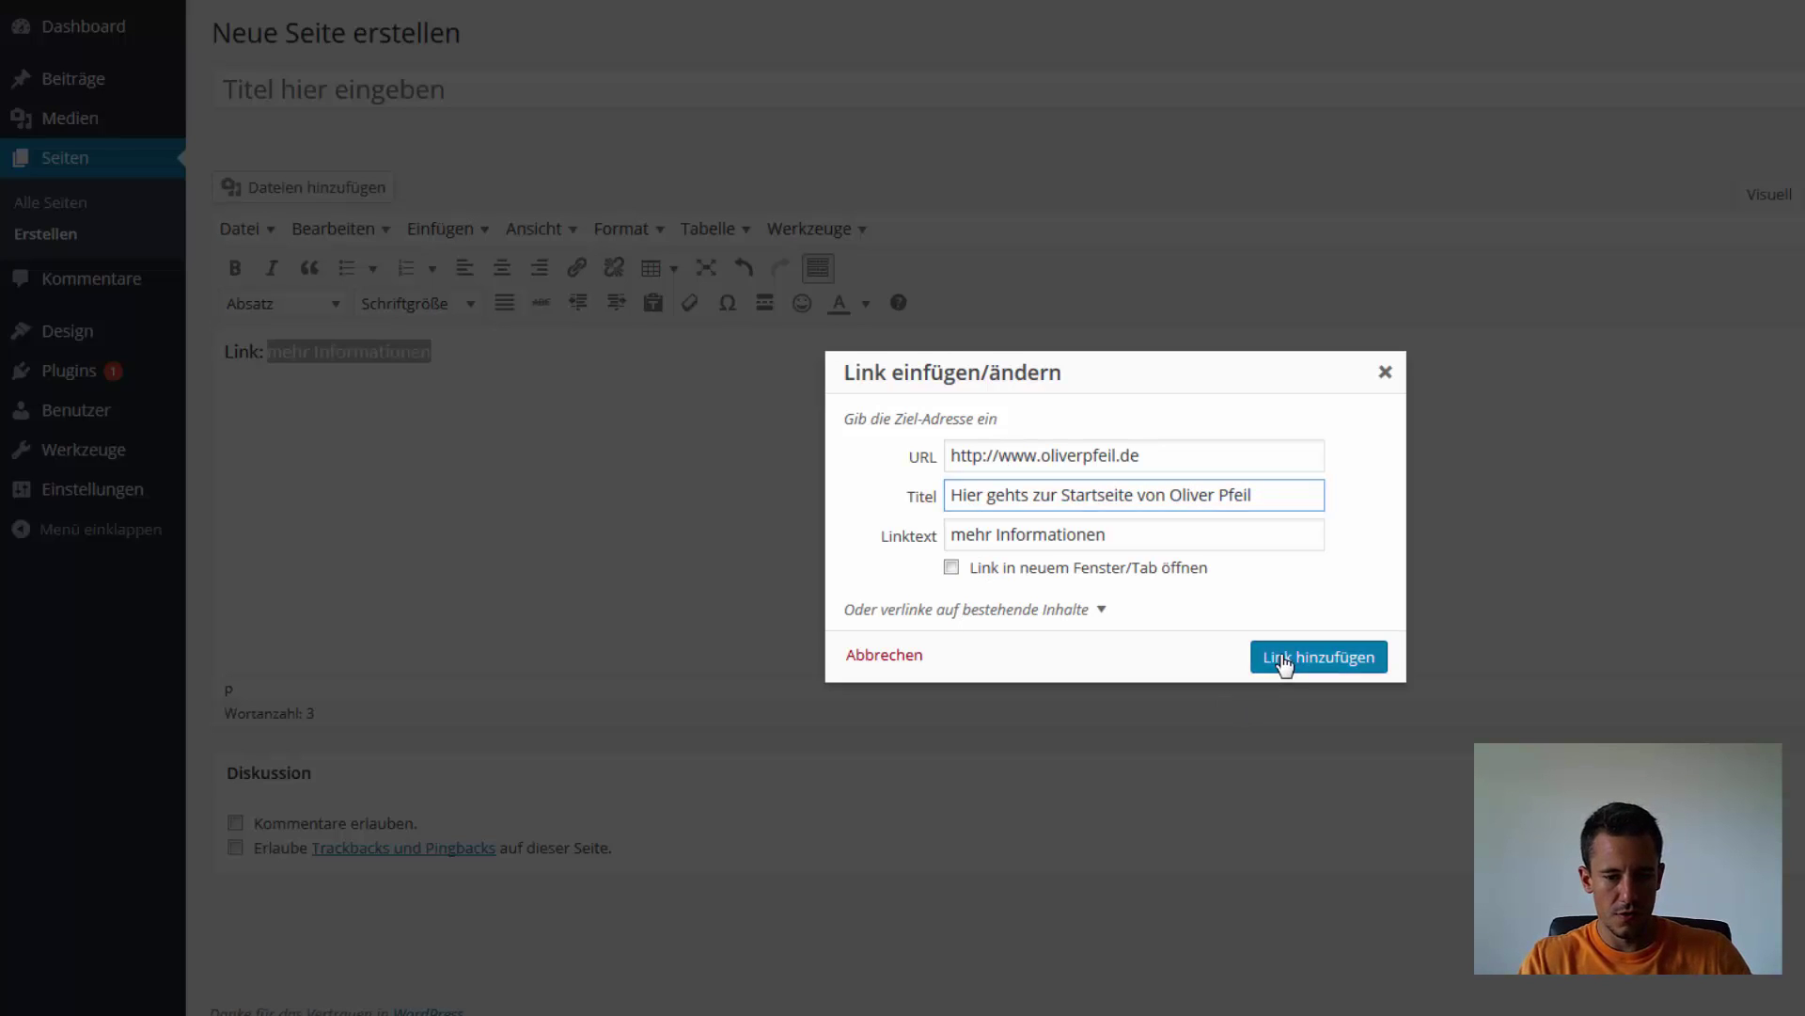
mouse_move(363, 351)
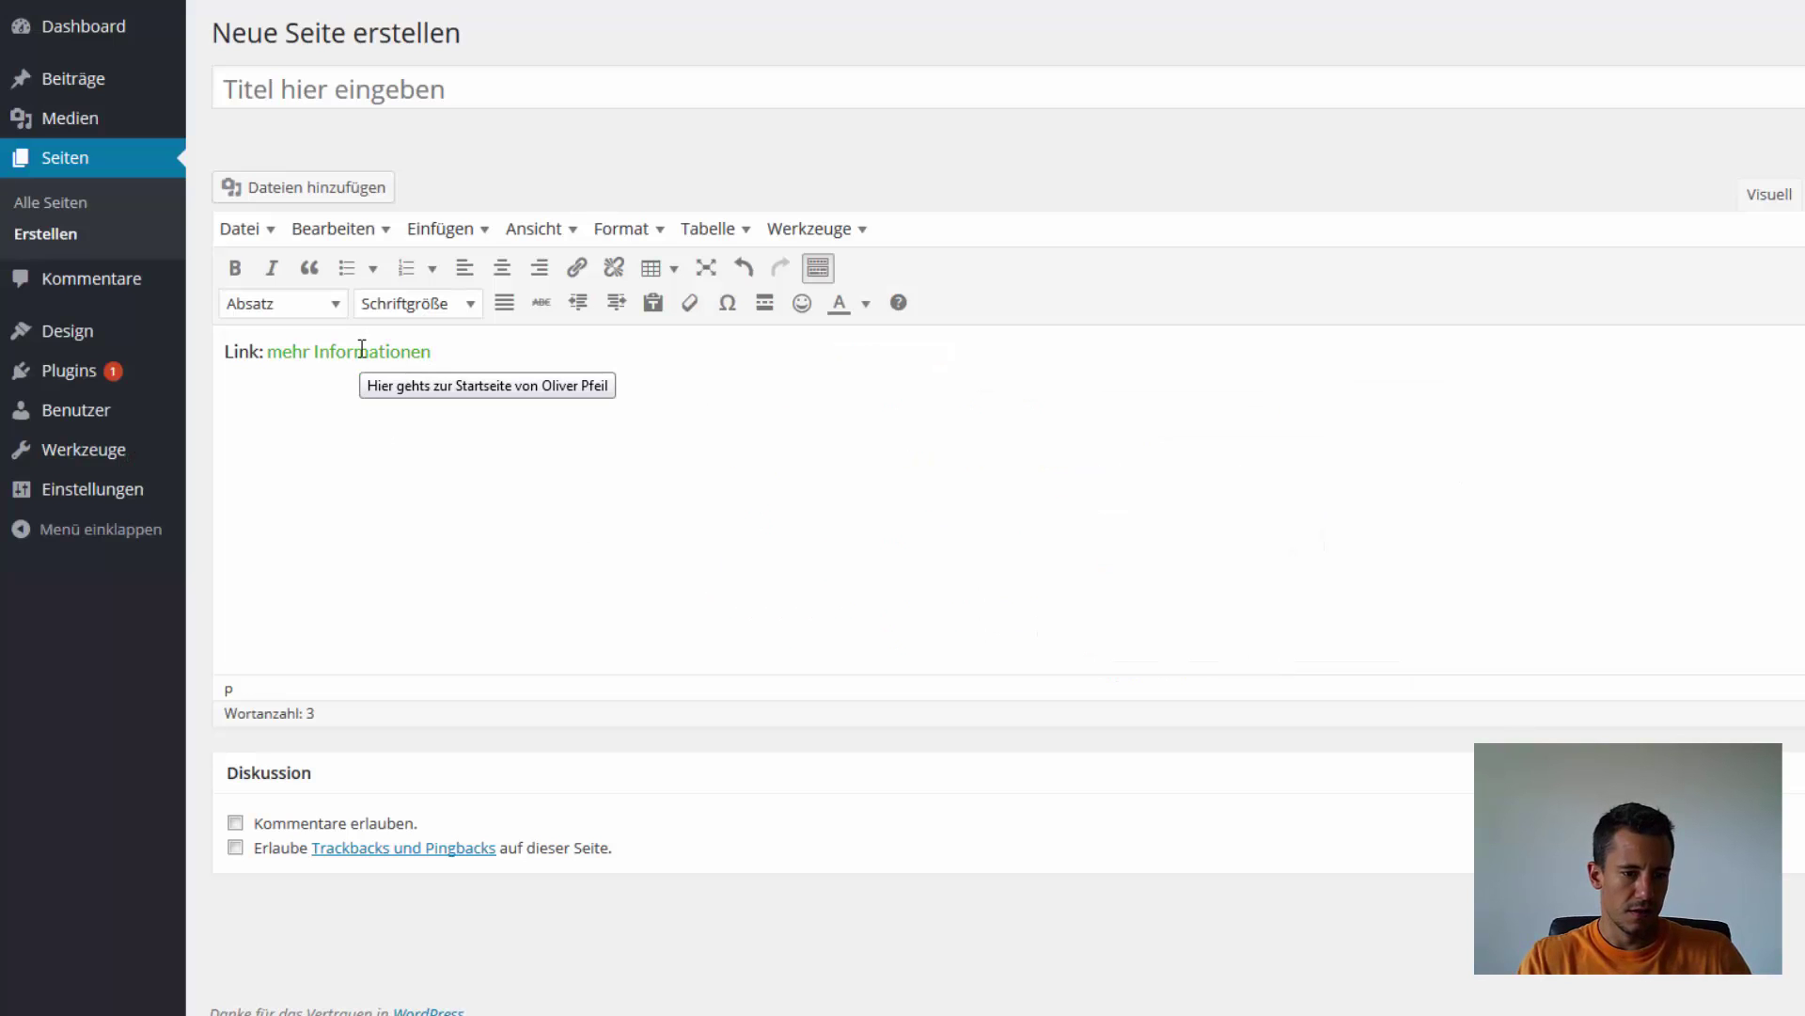